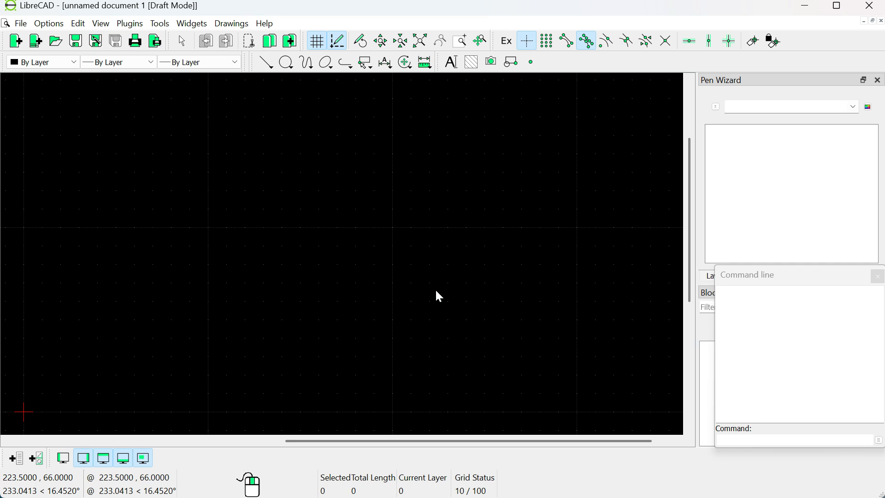
Step: Check the default unit for new drawings in the application preferences and close them without changes
{"action": "left_click", "coordinate": [21, 24]}
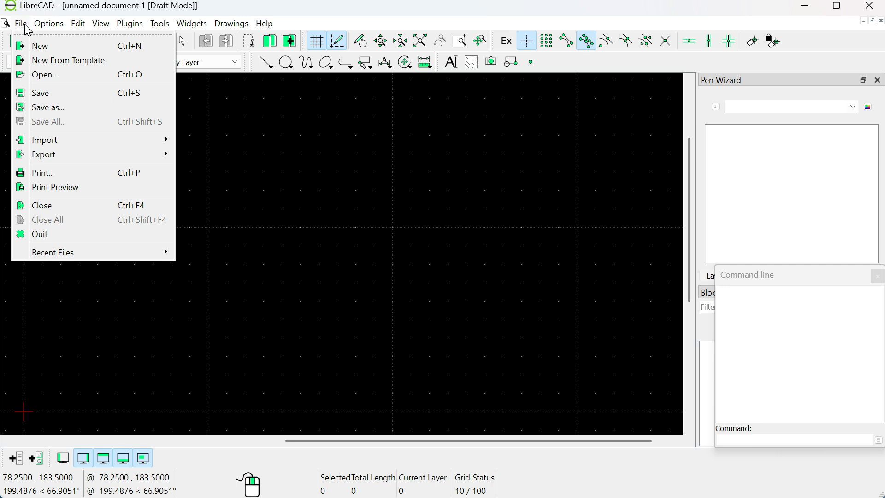
{"action": "mouse_move", "coordinate": [55, 25]}
{"action": "left_click", "coordinate": [74, 43]}
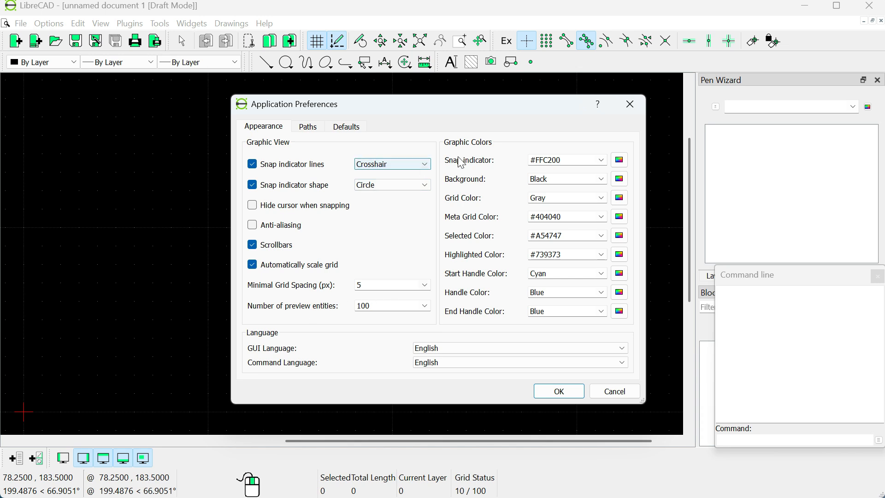
{"action": "left_click", "coordinate": [347, 126]}
{"action": "left_click", "coordinate": [374, 160]}
{"action": "left_click", "coordinate": [374, 205]}
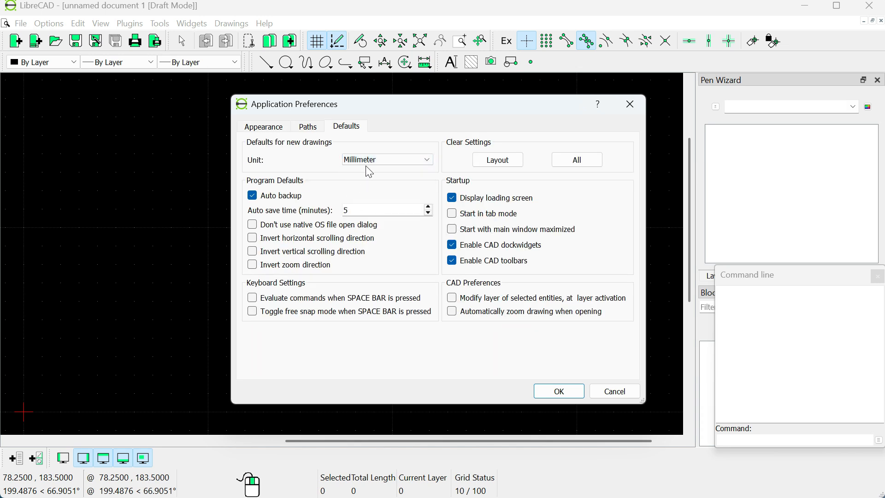
{"action": "left_click", "coordinate": [630, 105]}
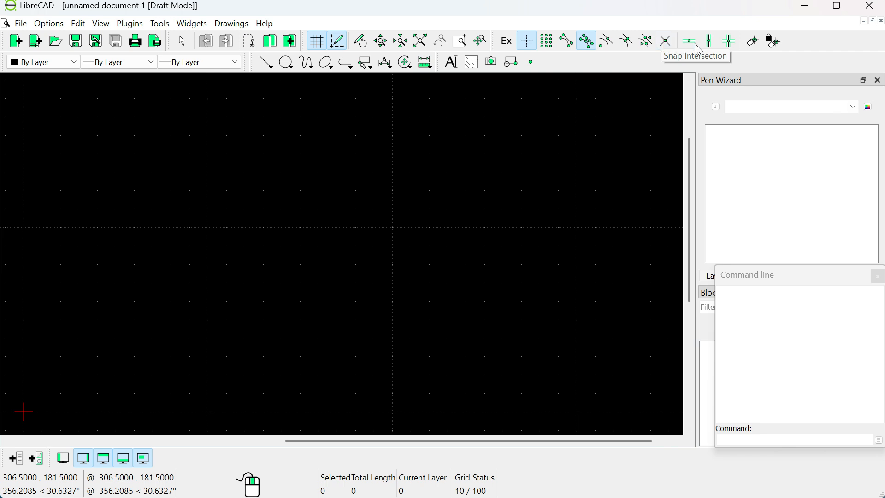
Step: Enable endpoint snapping and draw a vertical line 100 mm long, starting at about the origin
{"action": "left_click", "coordinate": [567, 42]}
{"action": "left_click", "coordinate": [266, 62]}
{"action": "left_click", "coordinate": [287, 123]}
{"action": "left_click", "coordinate": [289, 63]}
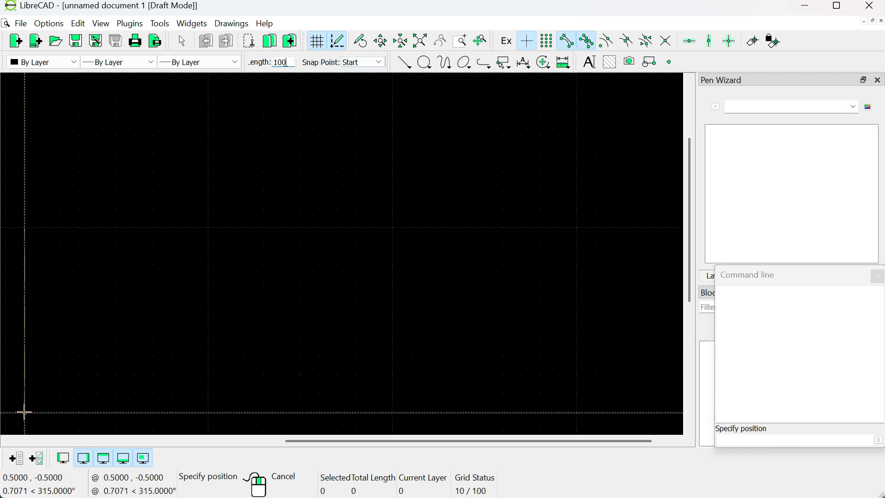
{"action": "left_click", "coordinate": [24, 411]}
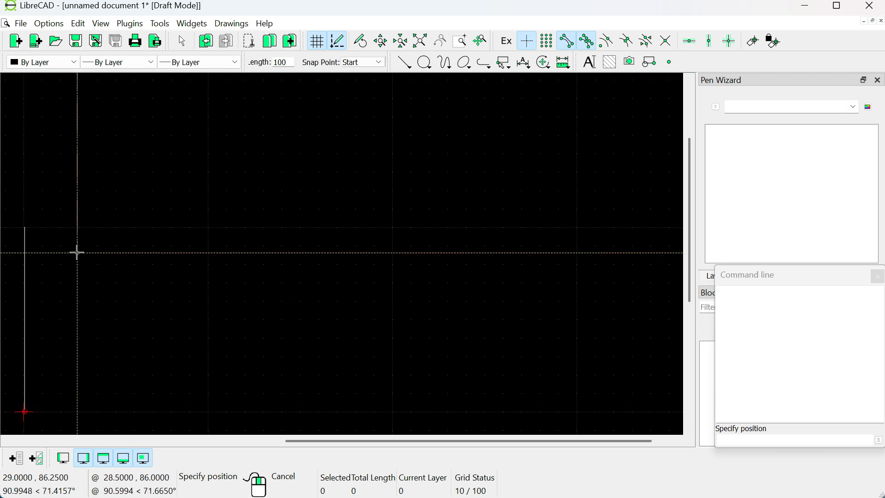
Step: Draw two horizontal lines 100 mm long, starting from the upper and lower ends of the vertical line
{"action": "left_click", "coordinate": [405, 64]}
{"action": "left_click", "coordinate": [426, 110]}
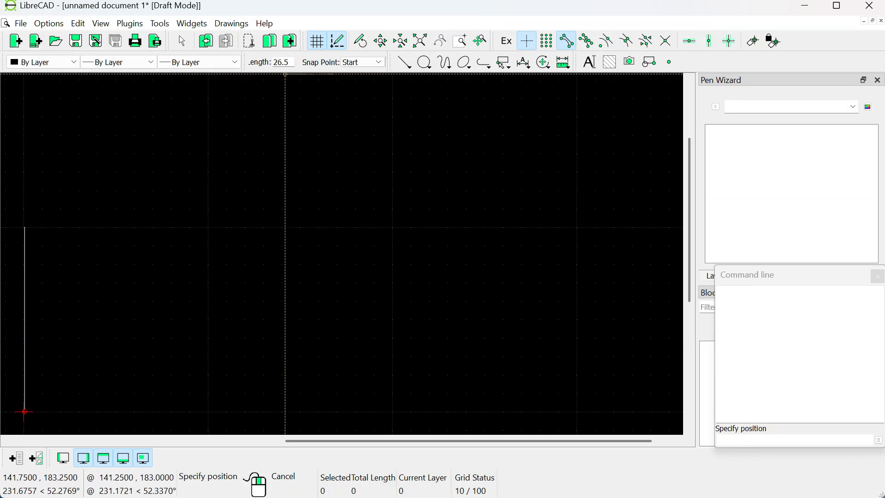
{"action": "type", "text": "00"}
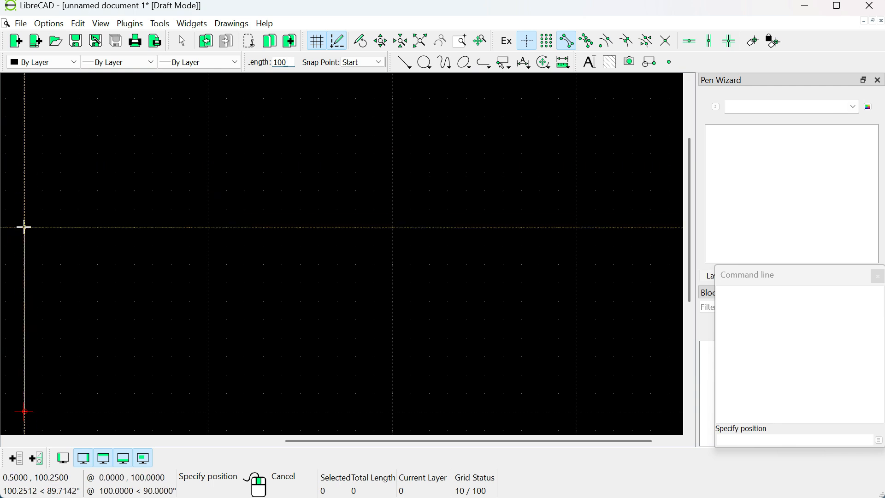
{"action": "left_click", "coordinate": [24, 227]}
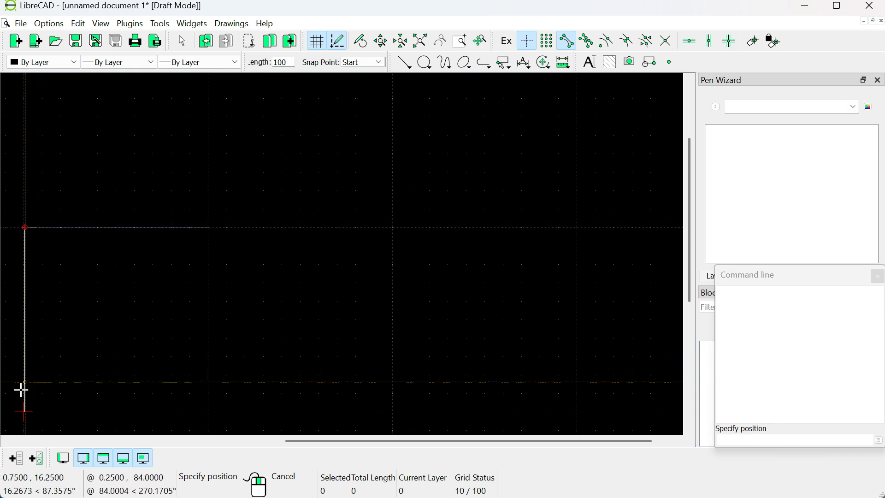
{"action": "left_click", "coordinate": [24, 412]}
Step: Close the square with a 100 mm vertical line joining the free ends of the two horizontal lines
{"action": "left_click", "coordinate": [404, 62]}
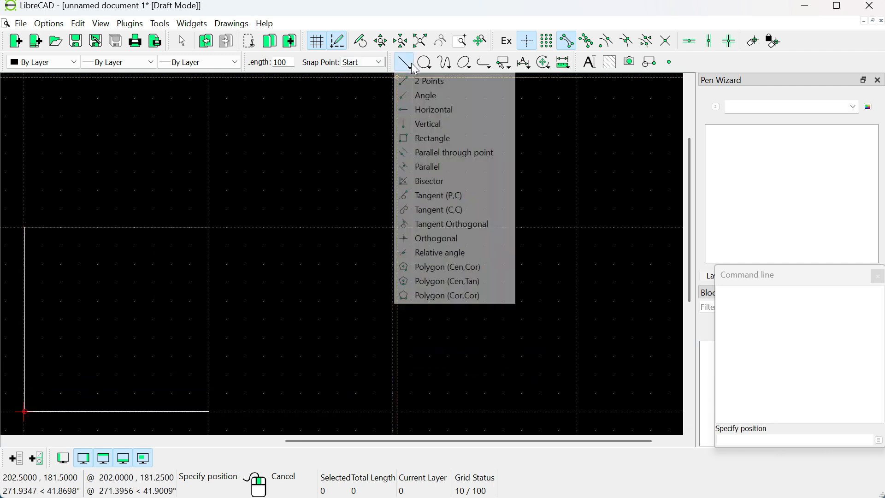
{"action": "left_click", "coordinate": [429, 124]}
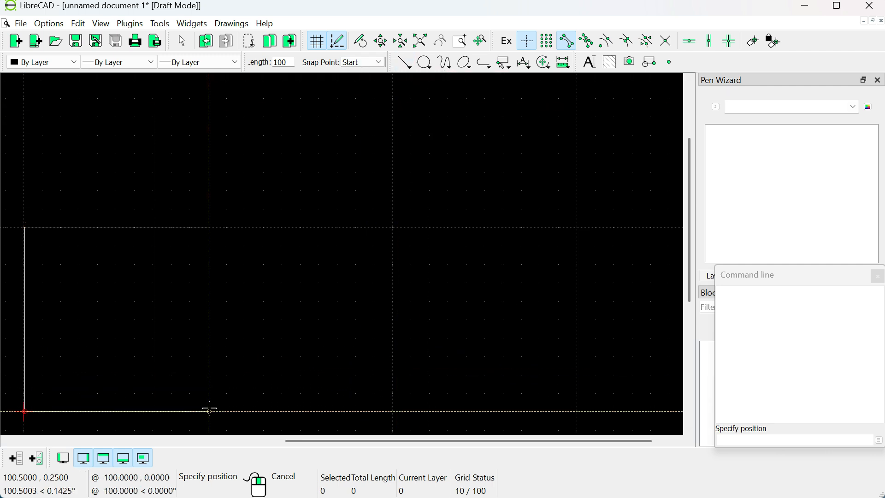
{"action": "left_click", "coordinate": [210, 408]}
{"action": "left_click_drag", "start_coordinate": [158, 284], "coordinate": [249, 267]}
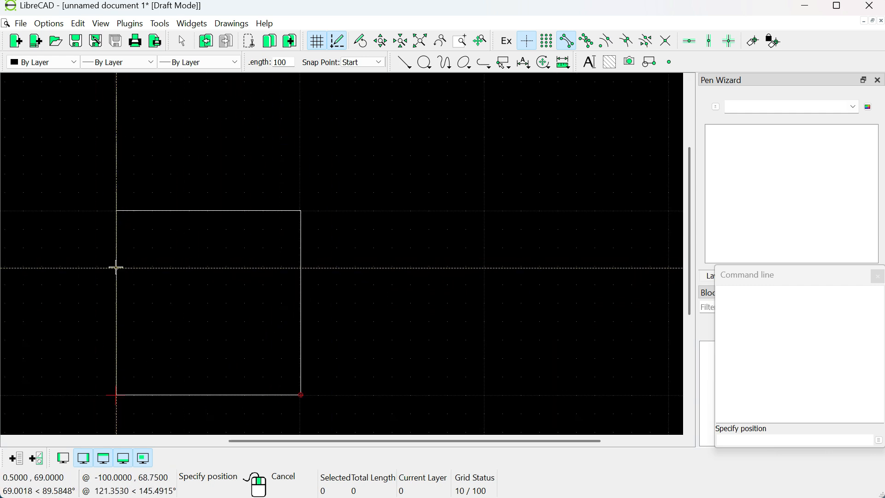
{"action": "left_click", "coordinate": [183, 41]}
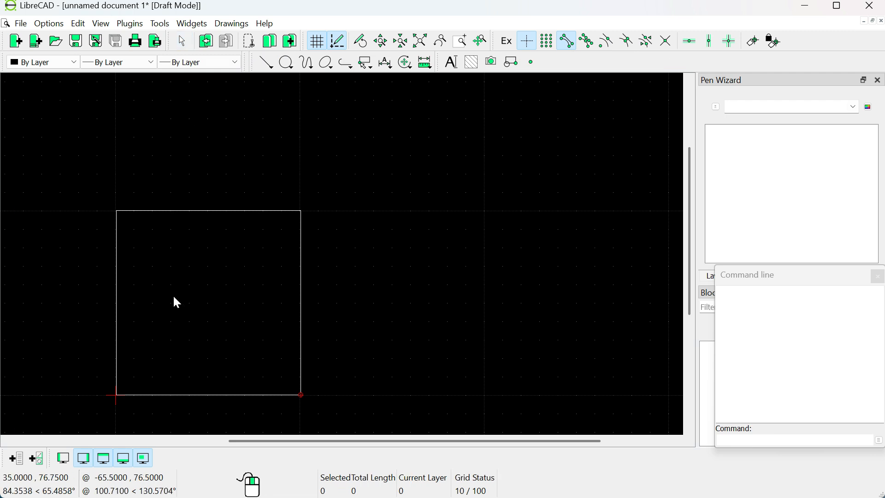
{"action": "left_click", "coordinate": [120, 287]}
{"action": "key", "text": "Escape"}
{"action": "left_click", "coordinate": [231, 211]}
{"action": "key", "text": "Escape"}
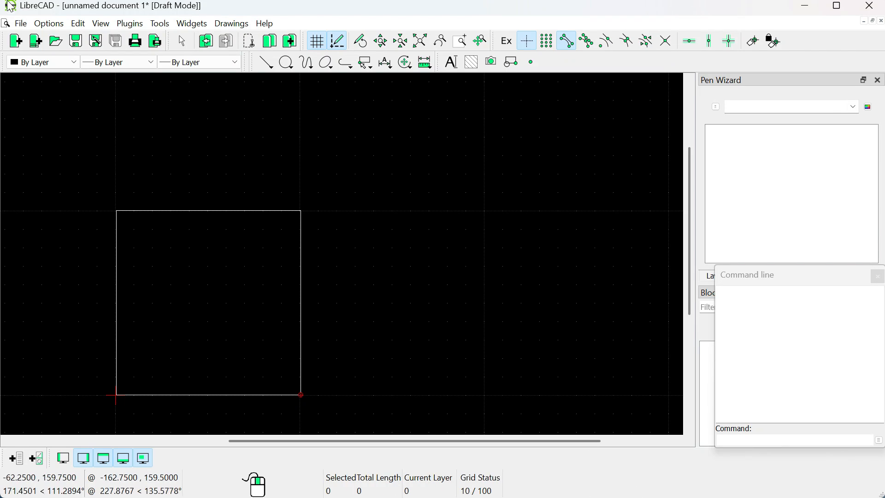
Step: Save the drawing as OLED100 in the Downloads folder
{"action": "left_click", "coordinate": [19, 23]}
{"action": "left_click", "coordinate": [29, 99]}
{"action": "type", "text": "OLED"}
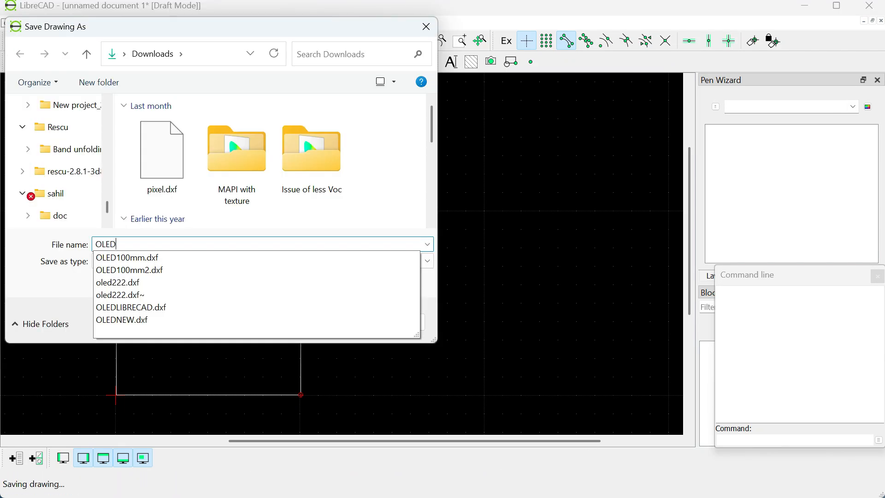
{"action": "type", "text": "100"}
{"action": "left_click", "coordinate": [321, 322]}
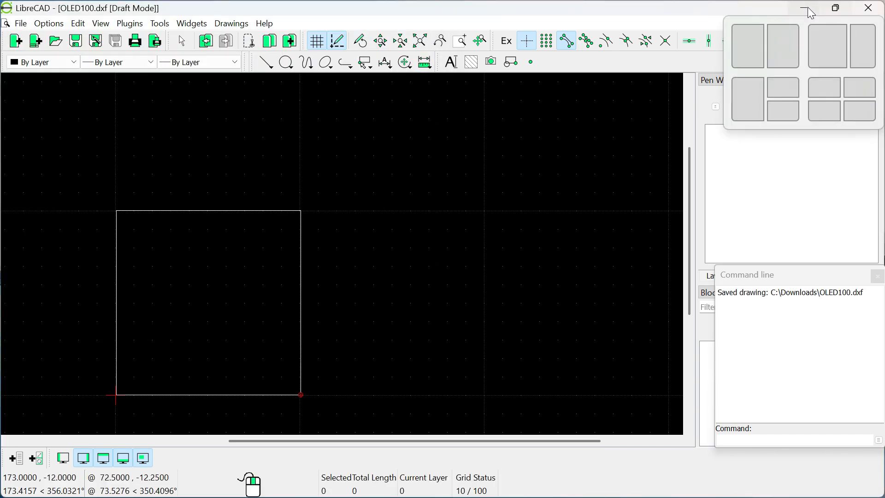
Step: Close LibreCAD and launch LAOSS 4.1 from the desktop as administrator
{"action": "left_click", "coordinate": [869, 8]}
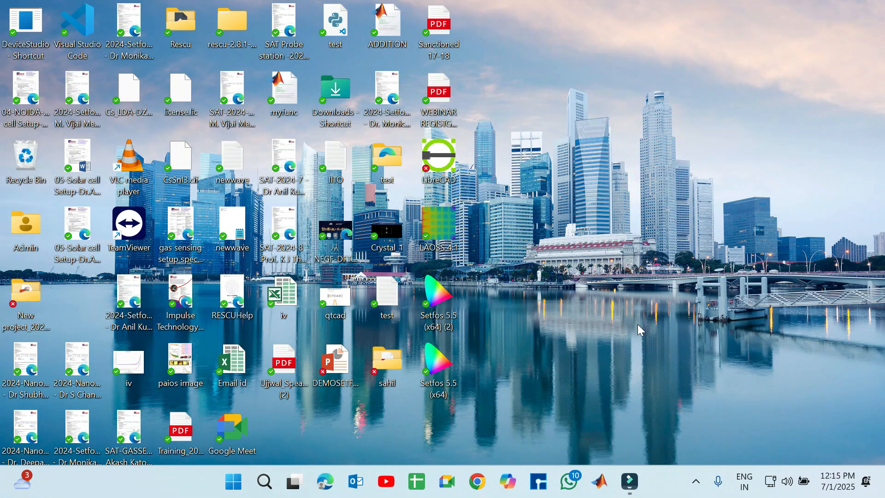
{"action": "right_click", "coordinate": [448, 229]}
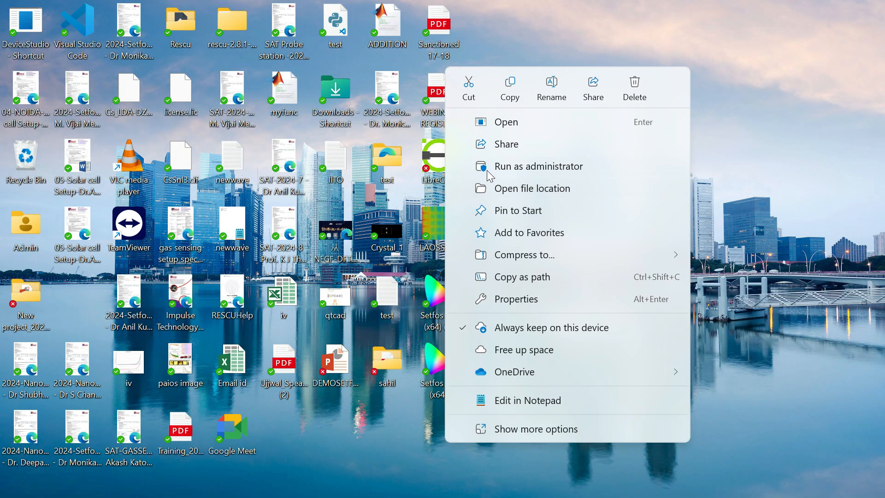
{"action": "left_click", "coordinate": [517, 167]}
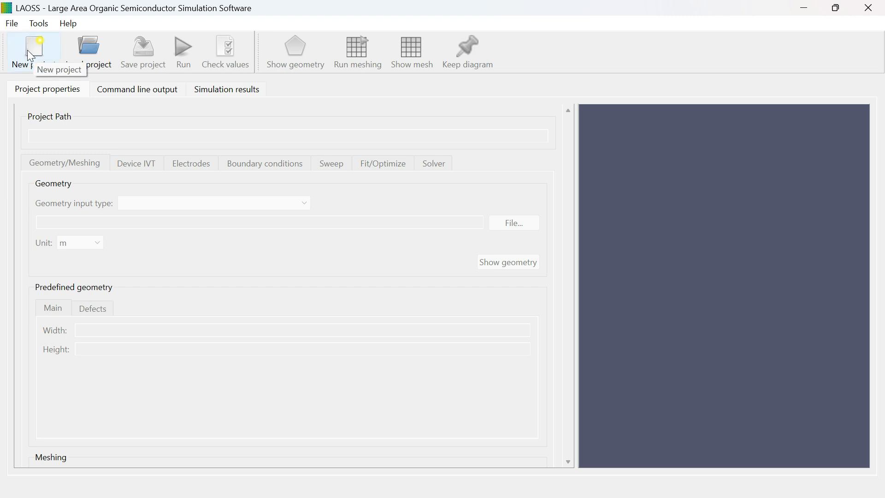
{"action": "left_click", "coordinate": [12, 24]}
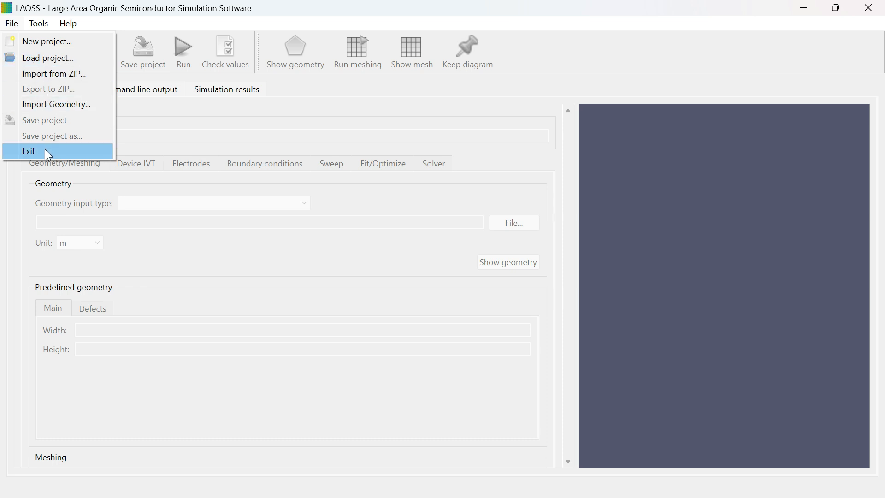
{"action": "left_click", "coordinate": [181, 134]}
{"action": "left_click", "coordinate": [39, 23]}
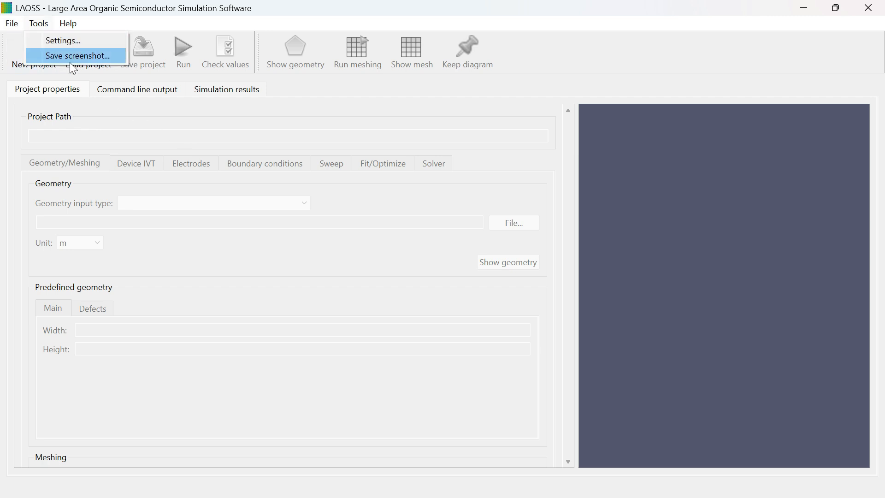
{"action": "left_click", "coordinate": [79, 98]}
{"action": "left_click", "coordinate": [68, 23]}
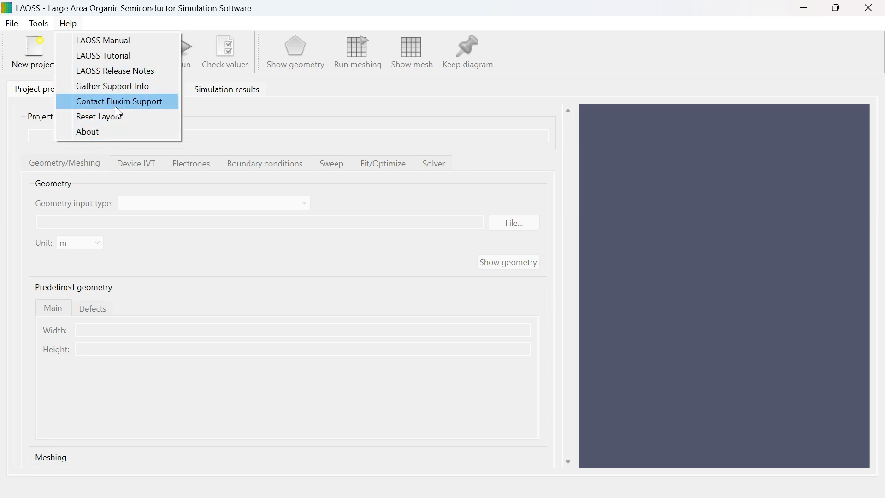
{"action": "left_click", "coordinate": [229, 127]}
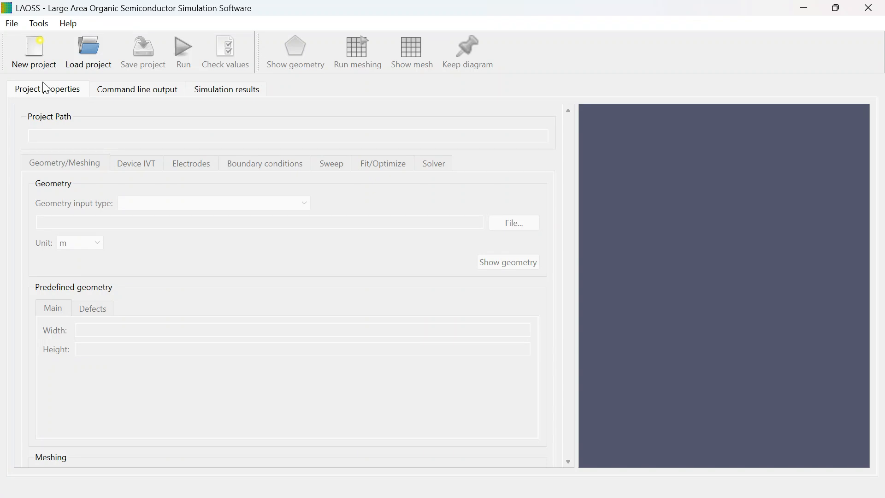
Step: Create a new Large area project named MYFIRSTOLEDSIMULATION in the default project path
{"action": "left_click", "coordinate": [44, 62]}
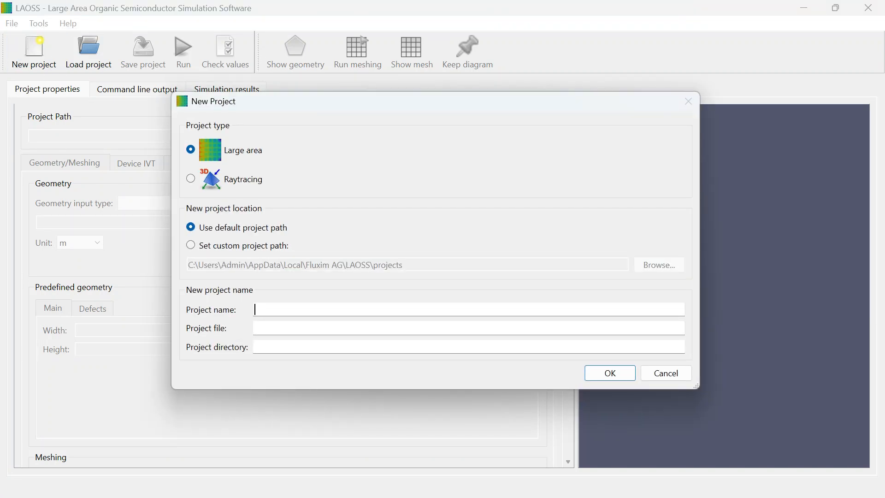
{"action": "type", "text": "MYFIRSTOLED"}
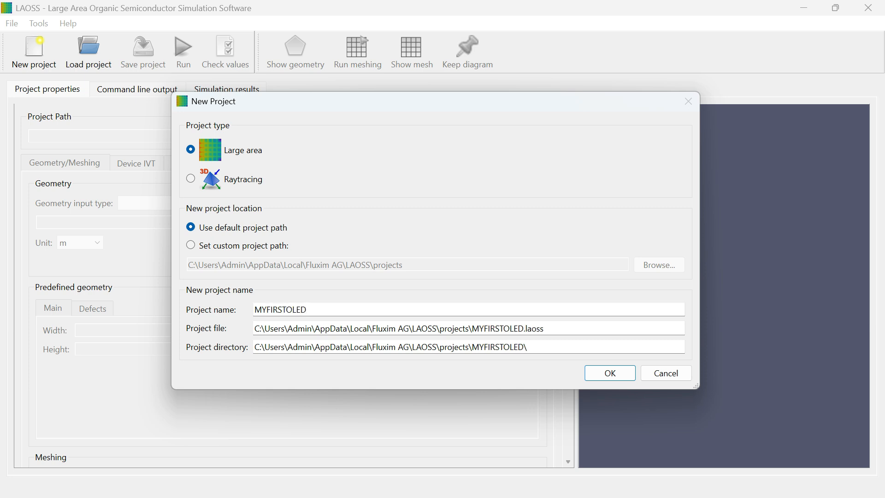
{"action": "type", "text": "SIMULATION"}
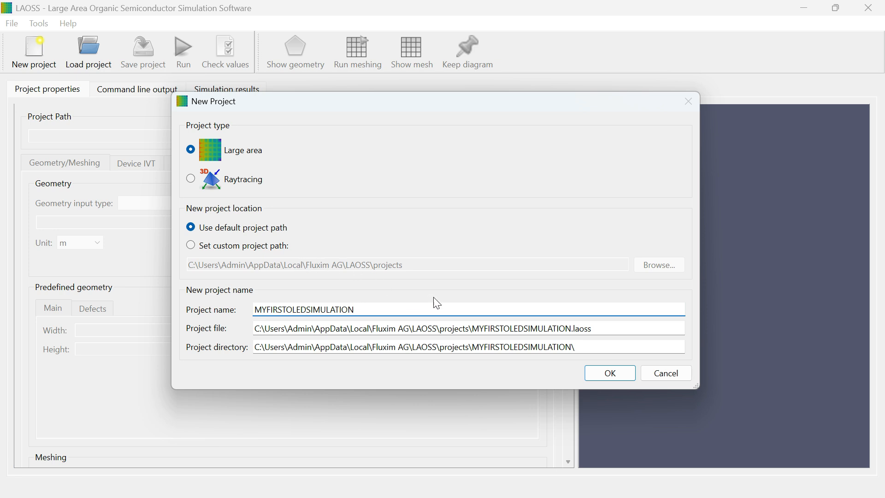
{"action": "left_click", "coordinate": [621, 378]}
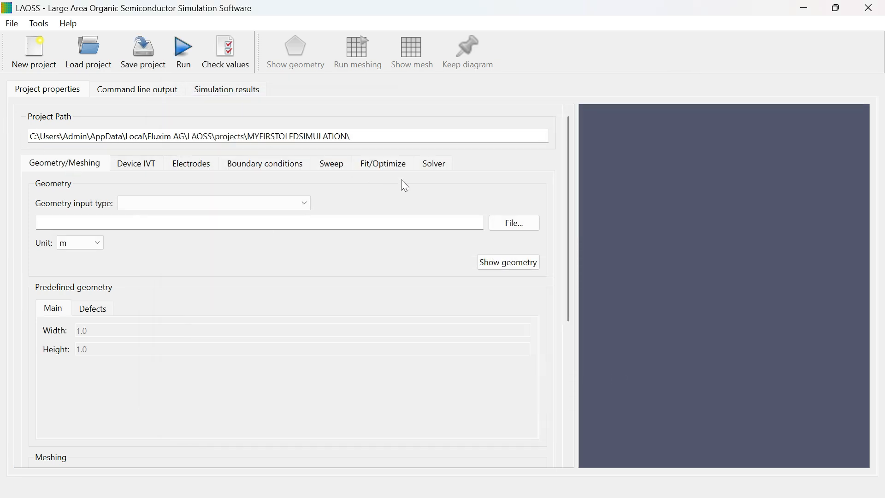
Step: Define the geometry as the predefined rectangle in mm, with width 100 and height 100, and display it
{"action": "left_click", "coordinate": [171, 203]}
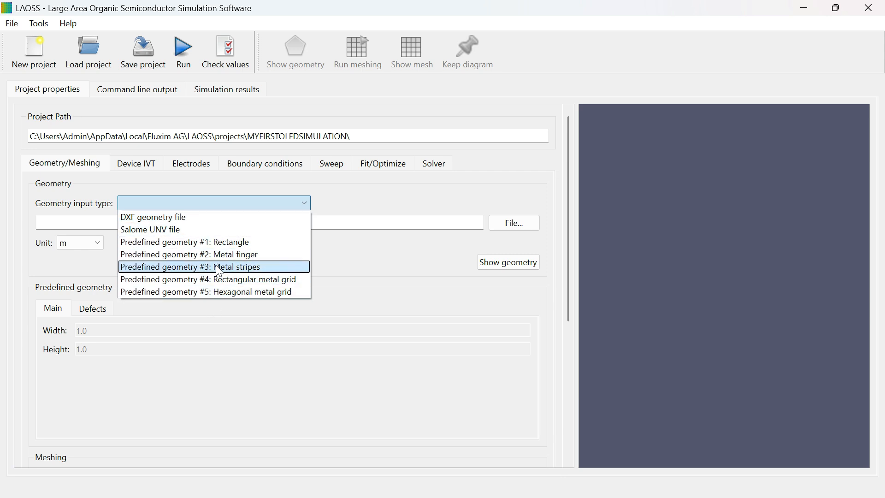
{"action": "left_click", "coordinate": [183, 242]}
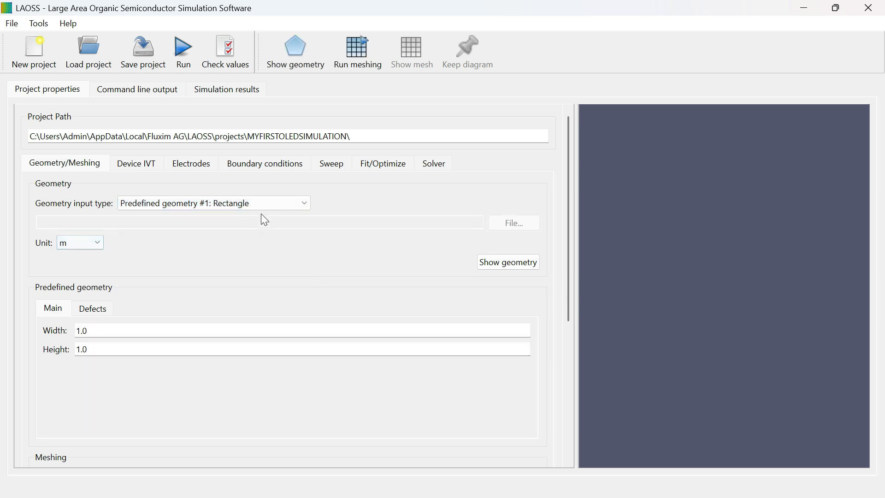
{"action": "left_click", "coordinate": [79, 243]}
{"action": "left_click", "coordinate": [76, 279]}
{"action": "left_click", "coordinate": [79, 242]}
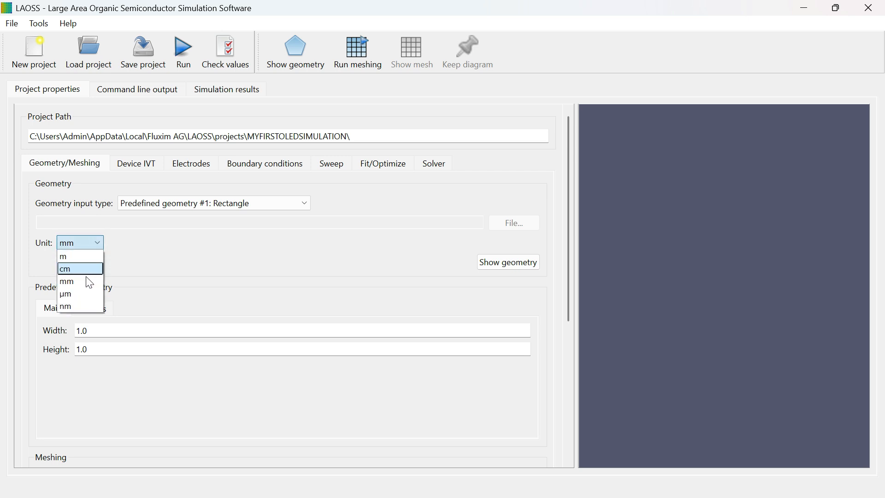
{"action": "left_click", "coordinate": [85, 240]}
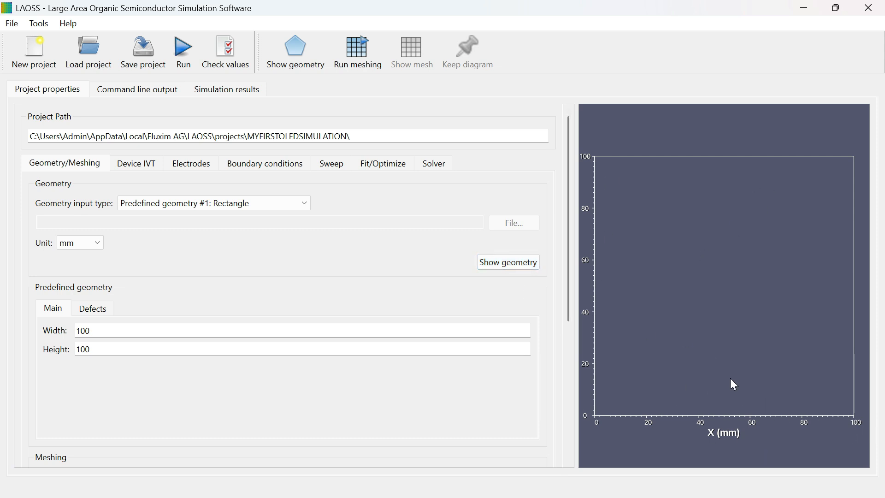
Step: Enable defects for the predefined rectangle and return to its main dimensions
{"action": "left_click", "coordinate": [93, 309]}
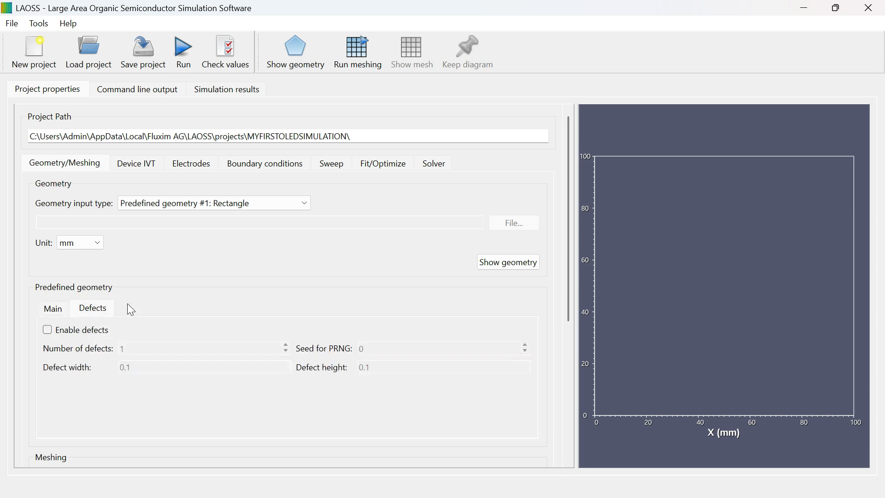
{"action": "left_click", "coordinate": [48, 330]}
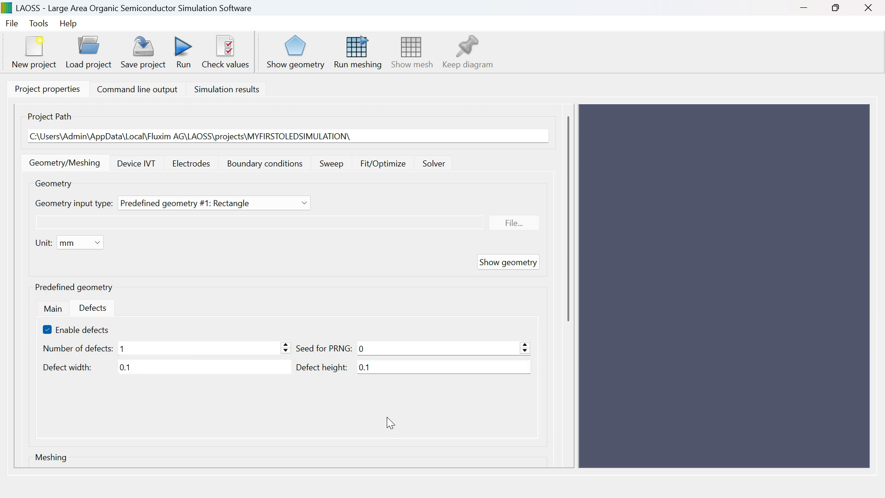
{"action": "left_click", "coordinate": [53, 309]}
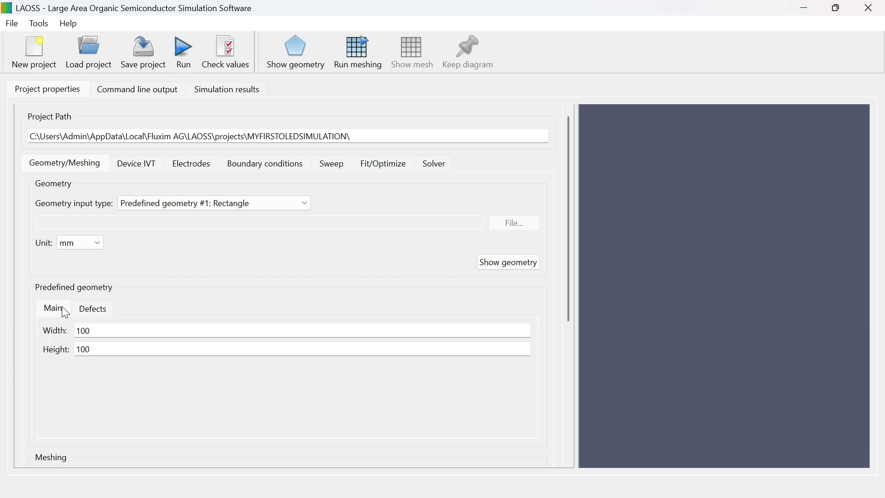
Step: Set the geometry input type to DXF geometry file, load OLED100.dxf from the Downloads folder, and display the geometry
{"action": "left_click", "coordinate": [231, 206]}
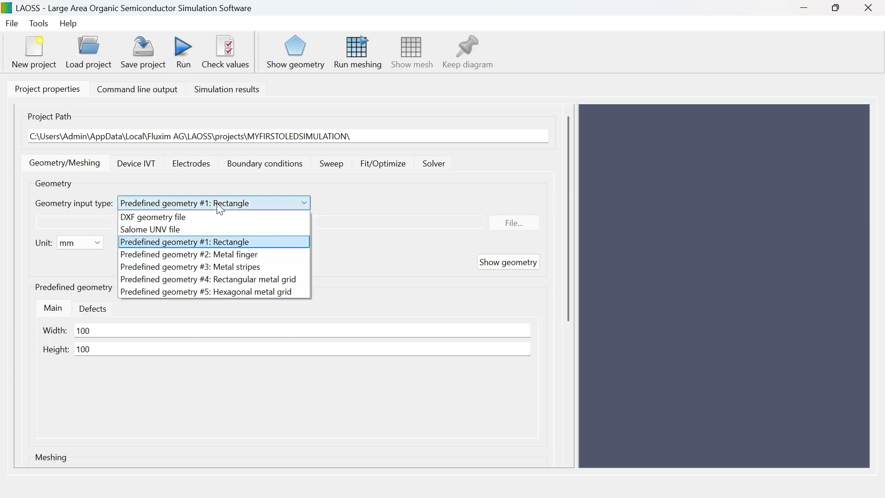
{"action": "left_click", "coordinate": [189, 221]}
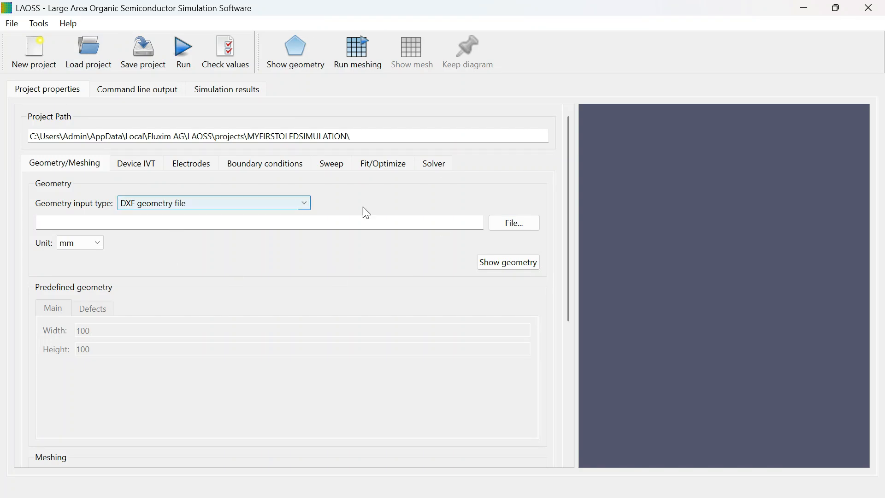
{"action": "left_click", "coordinate": [517, 226]}
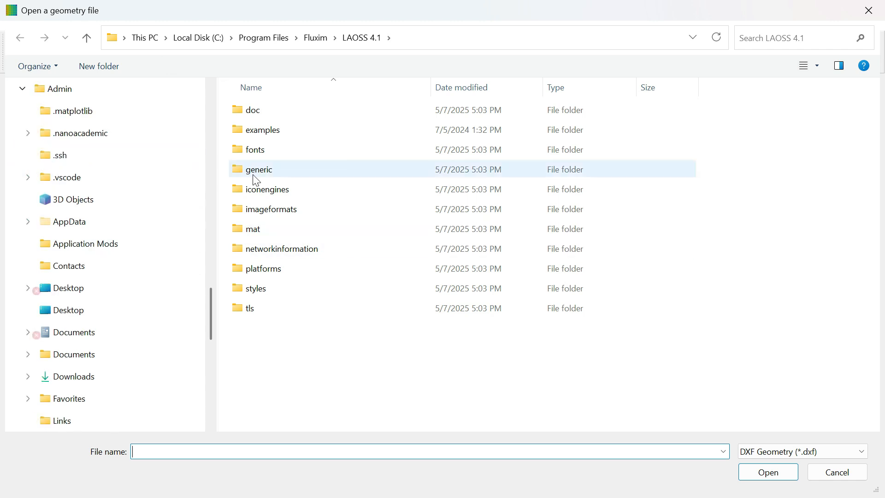
{"action": "left_click_drag", "start_coordinate": [212, 328], "coordinate": [212, 129]}
{"action": "left_click", "coordinate": [96, 166]}
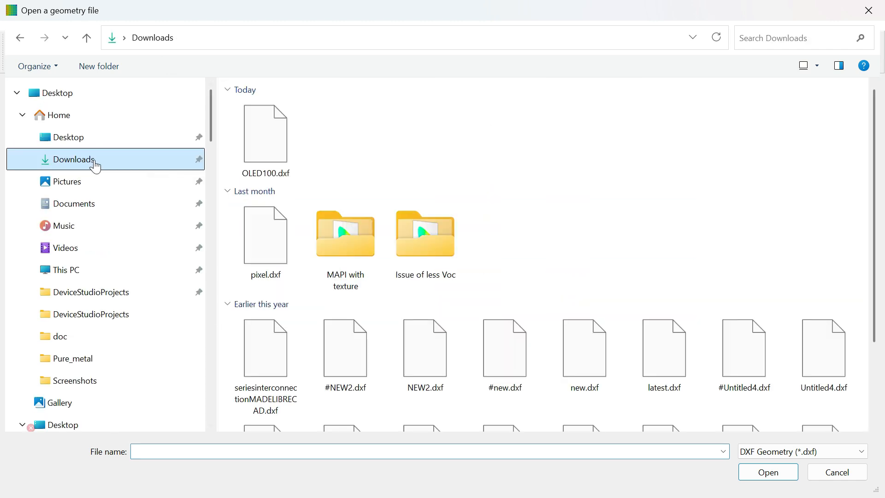
{"action": "left_click", "coordinate": [243, 127]}
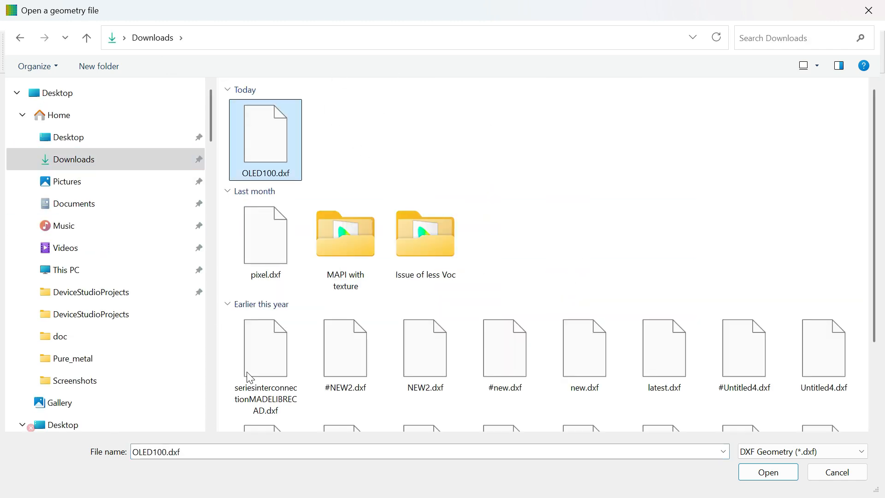
{"action": "left_click", "coordinate": [776, 479]}
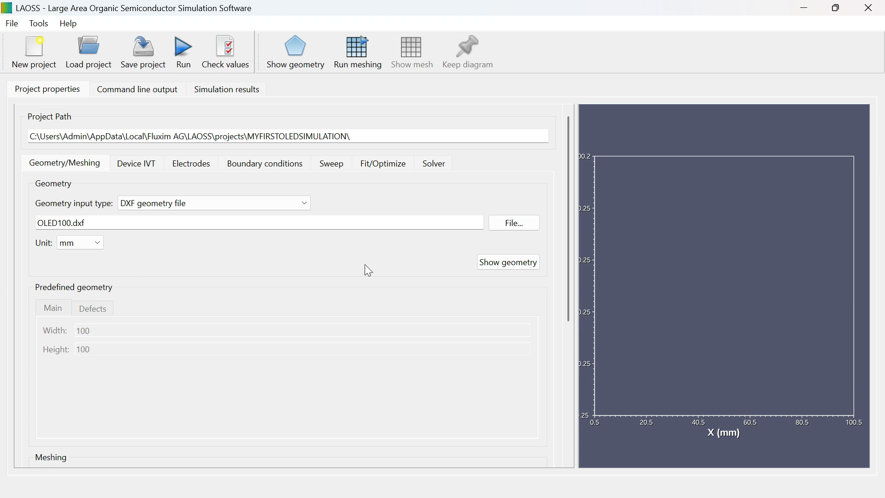
{"action": "left_click", "coordinate": [522, 257]}
Step: Open the LAOSS geometry import tool and import OLED100.dxf from the Downloads folder into it
{"action": "left_click", "coordinate": [13, 26]}
{"action": "left_click", "coordinate": [48, 107]}
{"action": "left_click", "coordinate": [617, 260]}
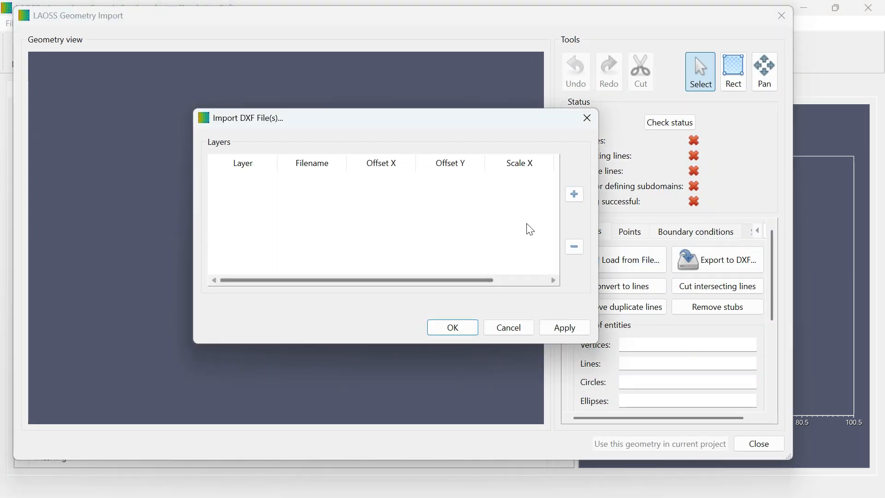
{"action": "left_click", "coordinate": [576, 193]}
{"action": "left_click", "coordinate": [265, 140]}
{"action": "left_click", "coordinate": [769, 473]}
{"action": "left_click", "coordinate": [579, 331]}
{"action": "left_click", "coordinate": [458, 329]}
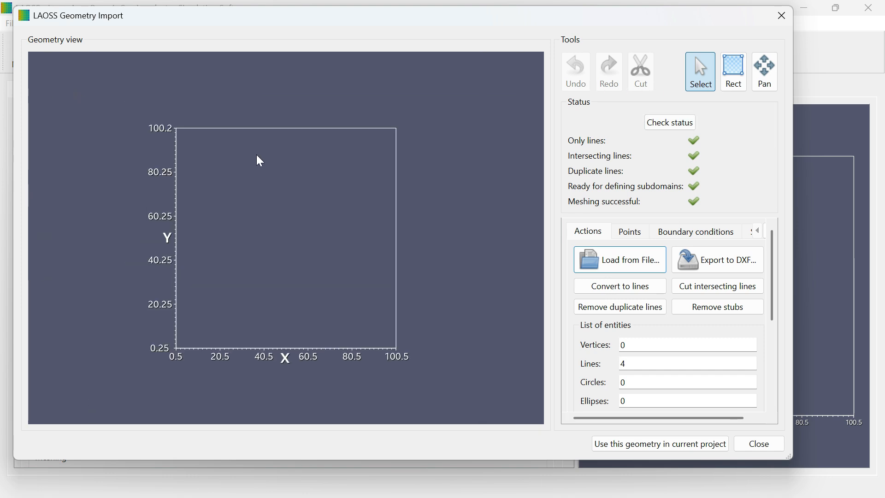
Step: Inspect the imported square, check its status, and review the entity list, issues and closest point pairs
{"action": "scroll", "coordinate": [372, 248], "scroll_direction": "up", "scroll_amount": 5}
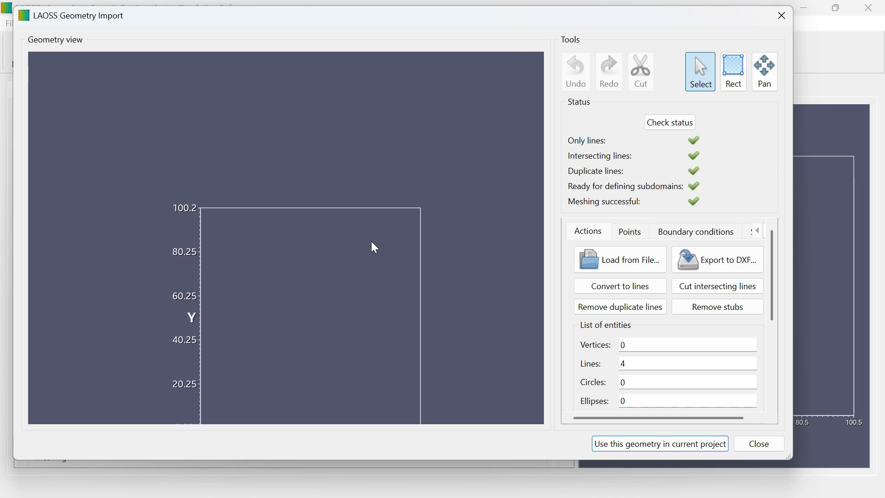
{"action": "scroll", "coordinate": [265, 250], "scroll_direction": "down", "scroll_amount": 2}
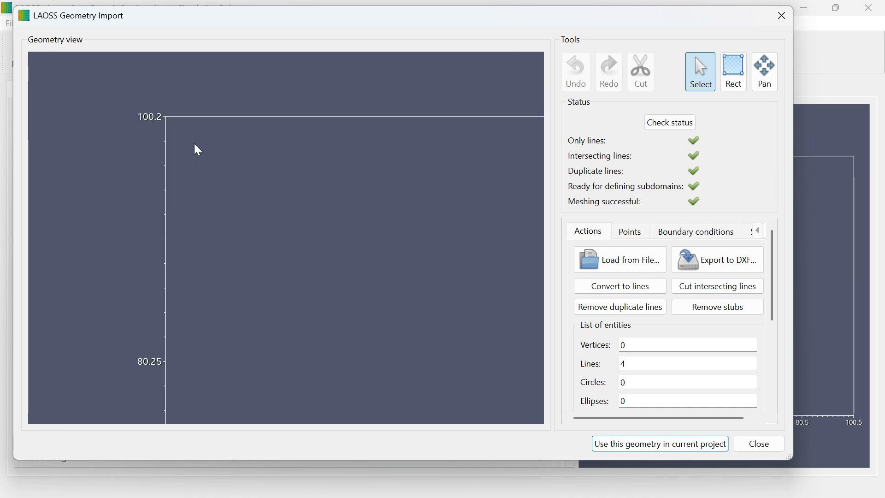
{"action": "scroll", "coordinate": [278, 164], "scroll_direction": "up", "scroll_amount": 1}
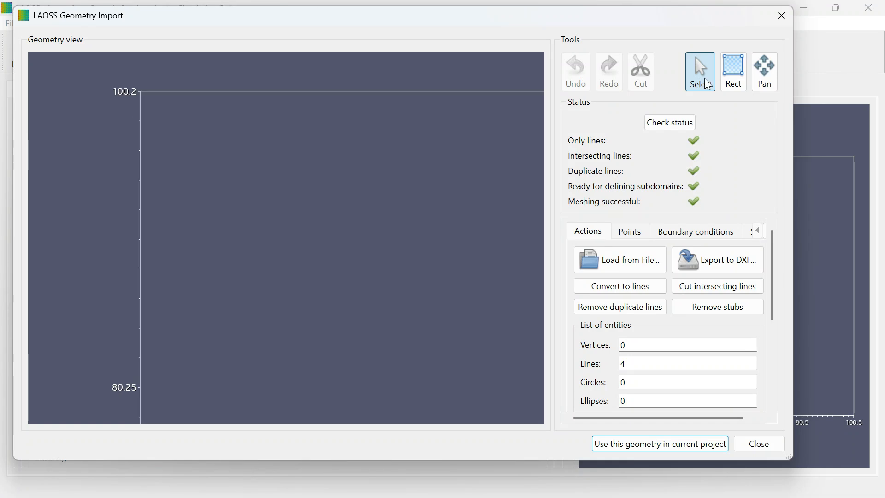
{"action": "scroll", "coordinate": [350, 308], "scroll_direction": "down", "scroll_amount": 5}
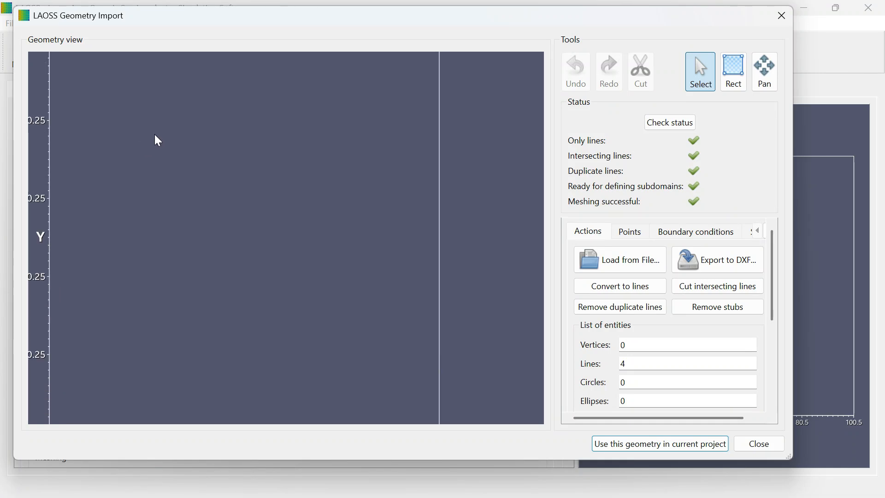
{"action": "left_click", "coordinate": [671, 123]}
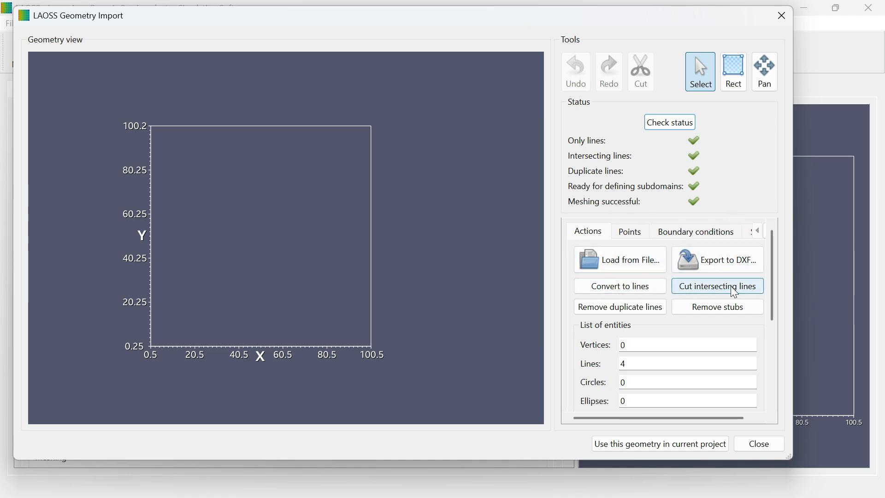
{"action": "left_click_drag", "start_coordinate": [774, 293], "coordinate": [791, 346]}
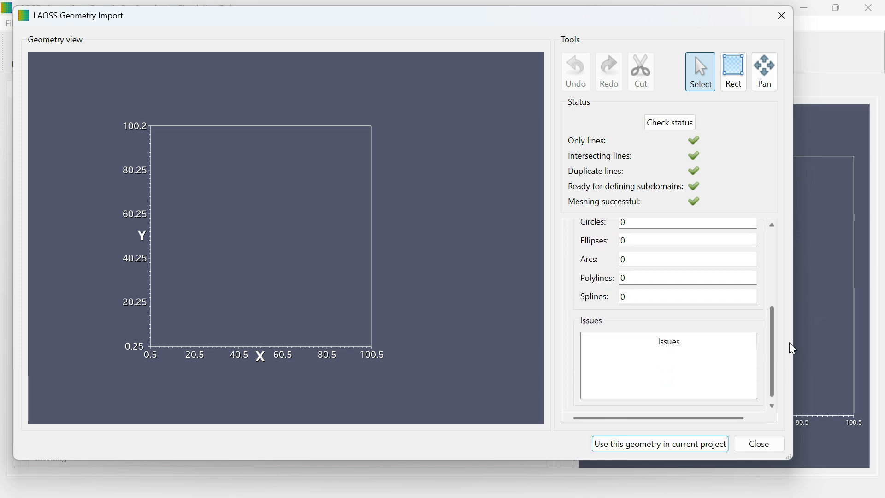
{"action": "left_click", "coordinate": [635, 236]}
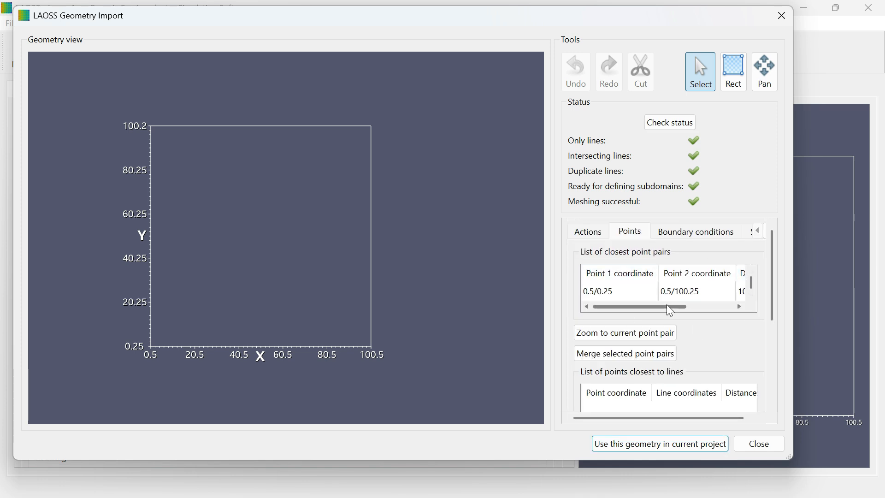
{"action": "left_click_drag", "start_coordinate": [671, 308], "coordinate": [731, 308]}
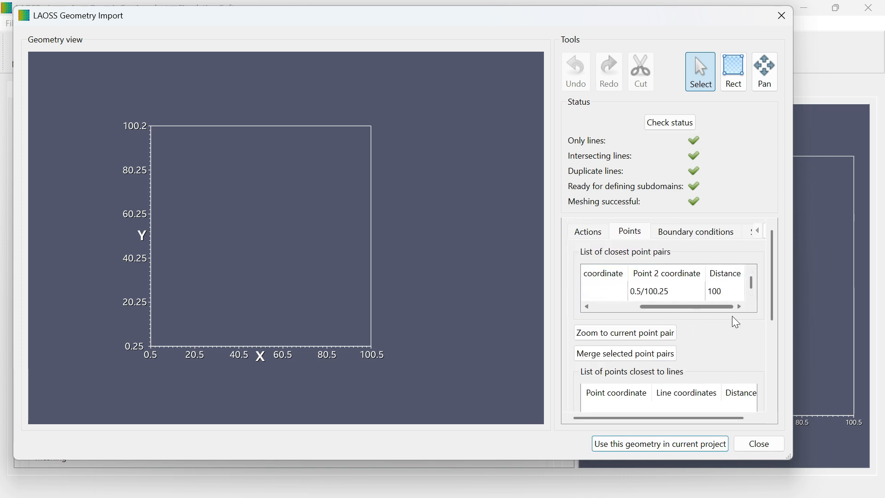
Step: Create a boundary condition named EDGE1 on all four edges of the square and select it in the list
{"action": "left_click", "coordinate": [692, 232]}
{"action": "left_click_drag", "start_coordinate": [773, 275], "coordinate": [780, 365]}
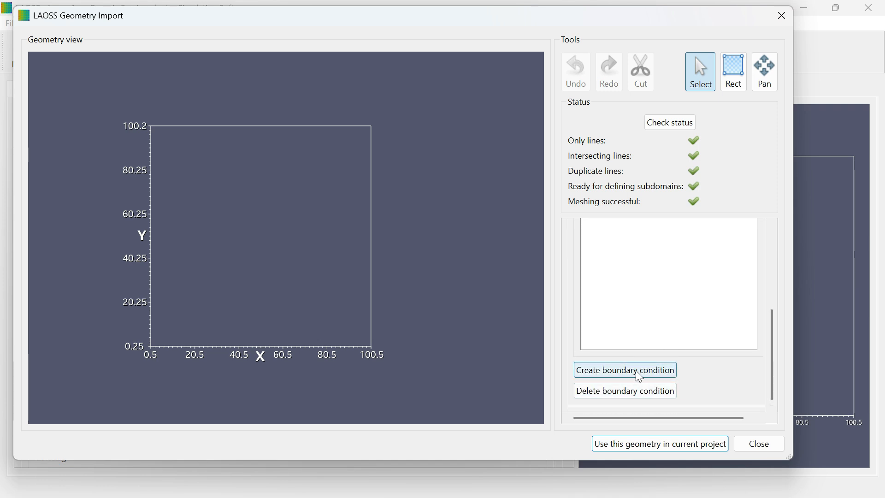
{"action": "left_click", "coordinate": [661, 375]}
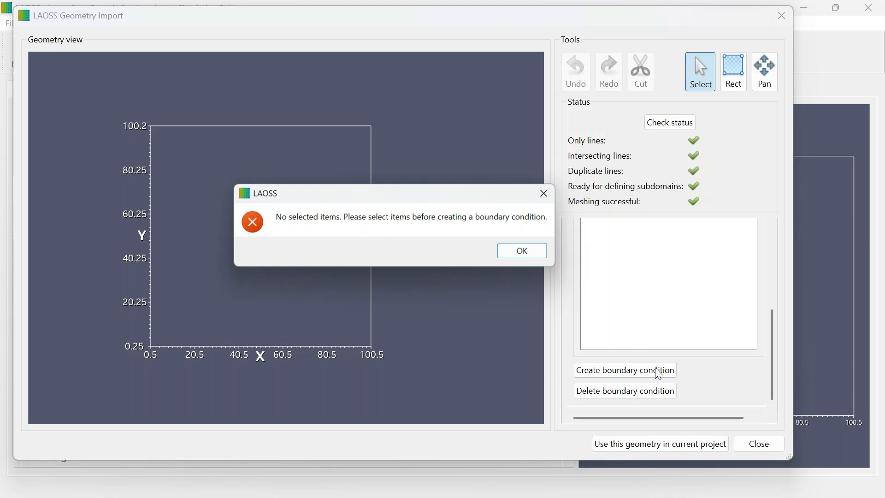
{"action": "left_click", "coordinate": [538, 259]}
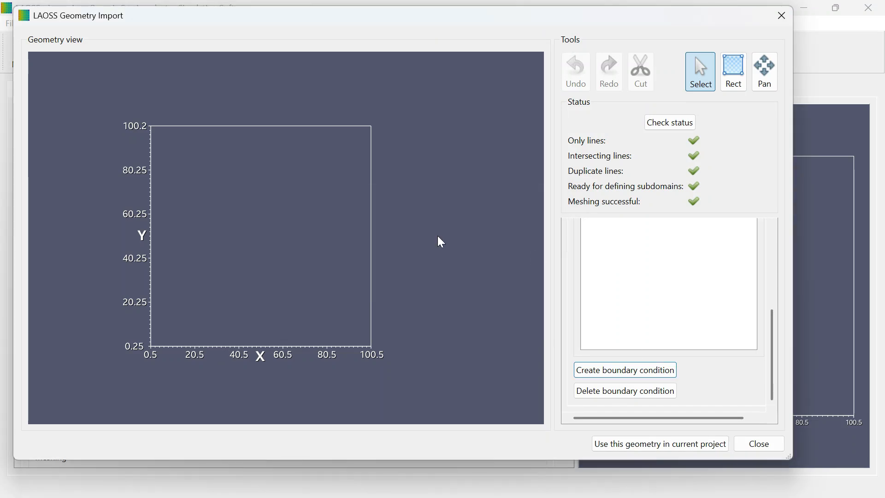
{"action": "left_click", "coordinate": [308, 347]}
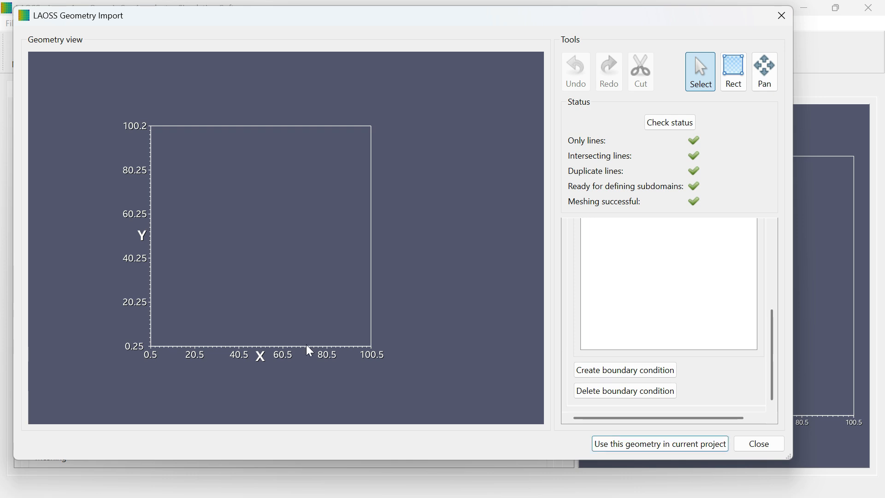
{"action": "left_click", "coordinate": [372, 322]}
{"action": "left_click", "coordinate": [289, 126]}
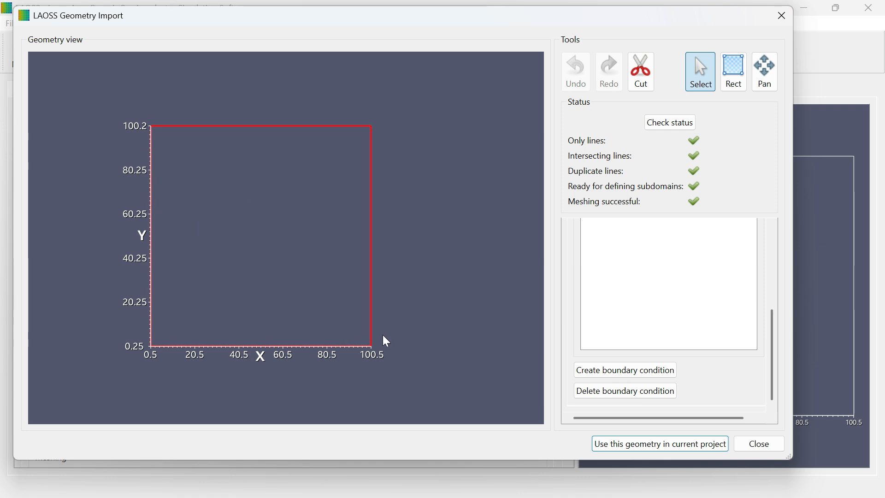
{"action": "left_click", "coordinate": [608, 373]}
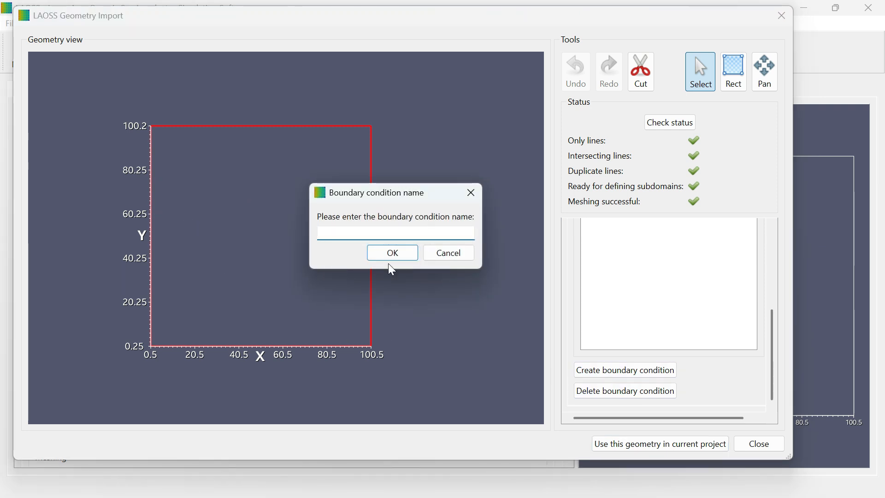
{"action": "left_click", "coordinate": [320, 233]}
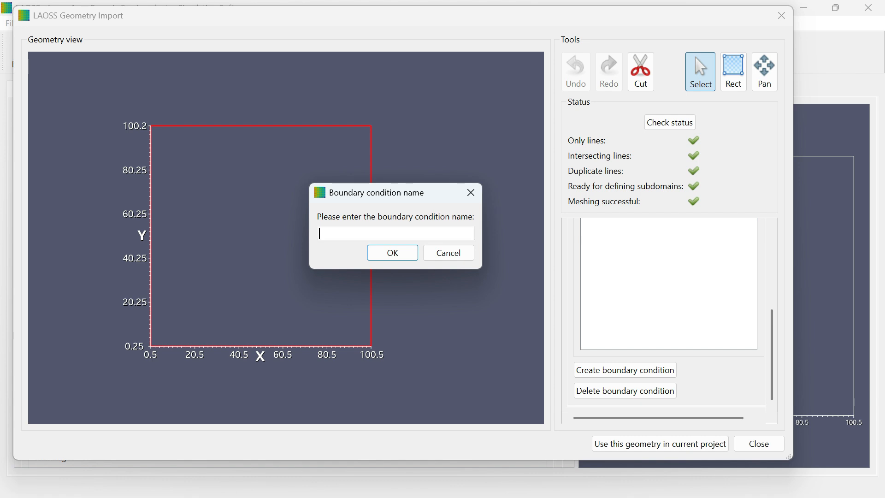
{"action": "type", "text": "EDGE1"}
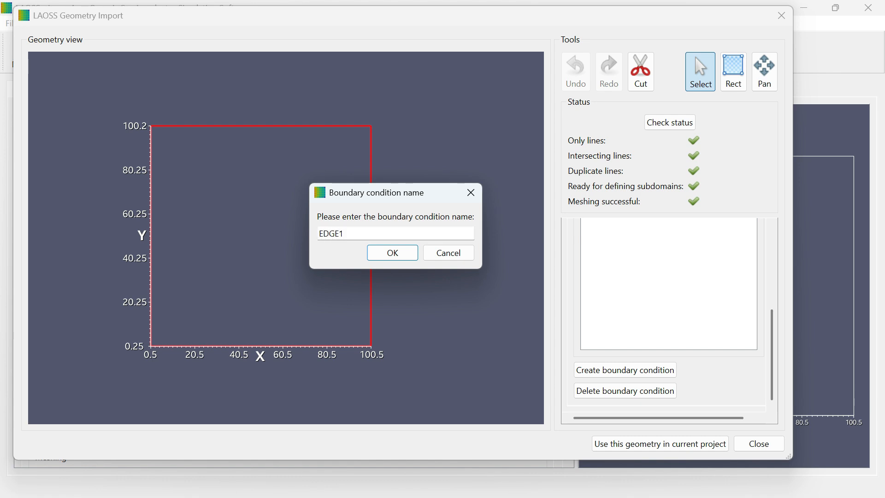
{"action": "left_click", "coordinate": [393, 253]}
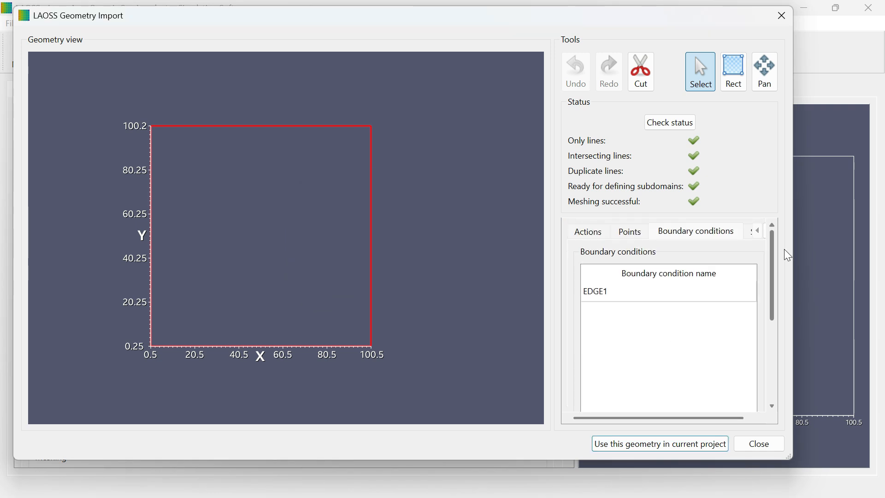
{"action": "left_click", "coordinate": [615, 292]}
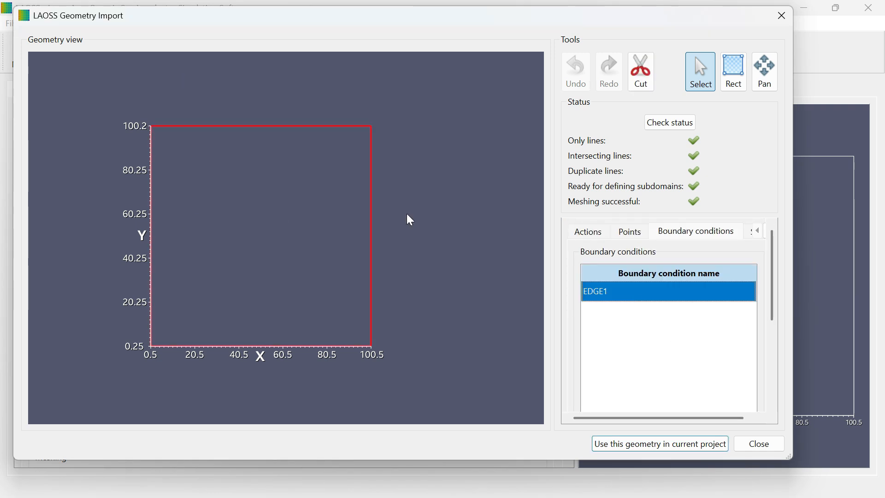
{"action": "left_click", "coordinate": [752, 235]}
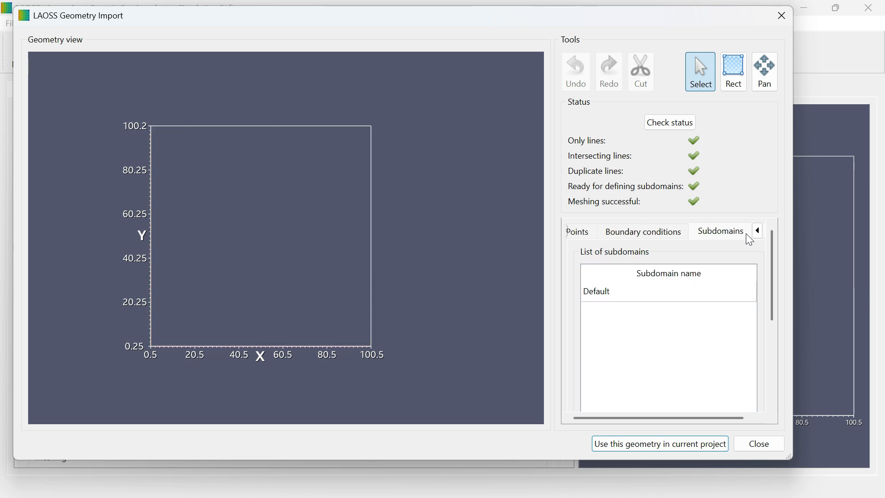
{"action": "left_click_drag", "start_coordinate": [777, 297], "coordinate": [743, 395]}
{"action": "left_click", "coordinate": [613, 349]}
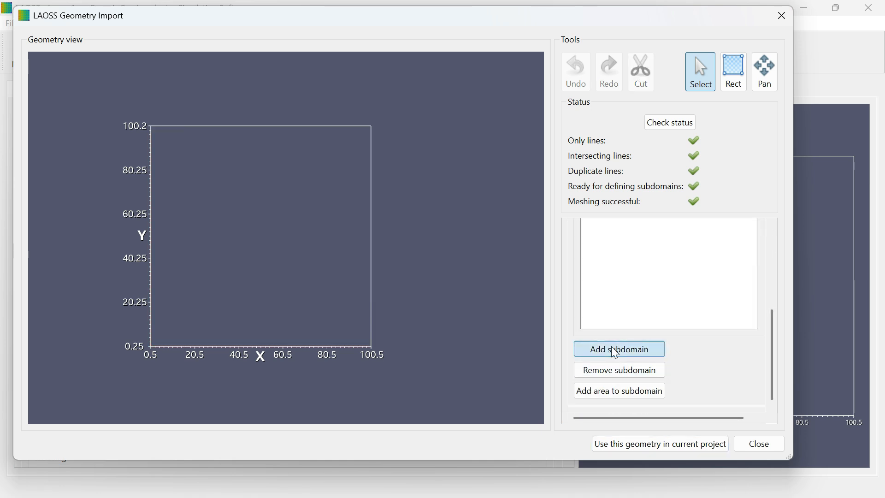
{"action": "key", "text": "Escape"}
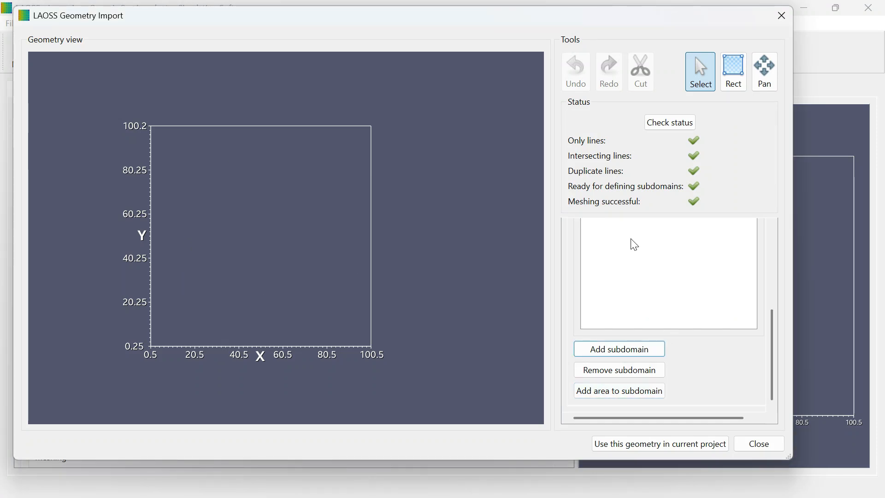
Step: Use the imported geometry with its boundary condition in the current project
{"action": "left_click_drag", "start_coordinate": [774, 338], "coordinate": [783, 251]}
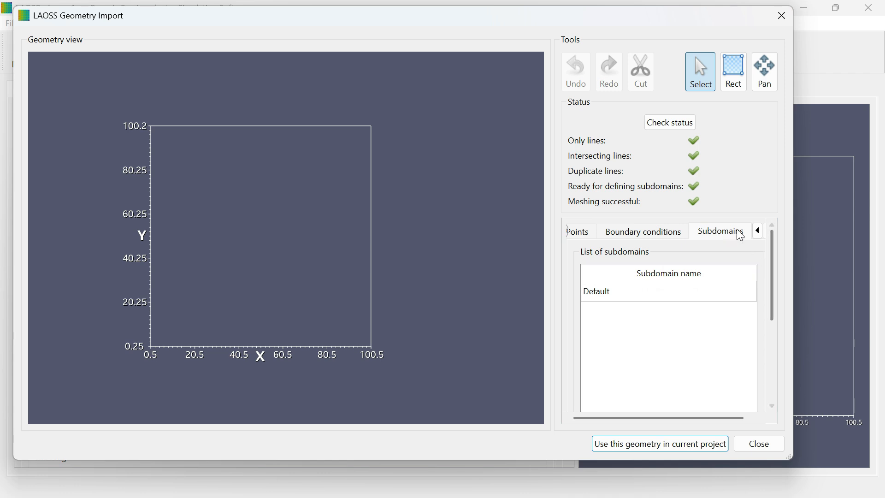
{"action": "scroll", "coordinate": [706, 239], "scroll_direction": "up", "scroll_amount": 1}
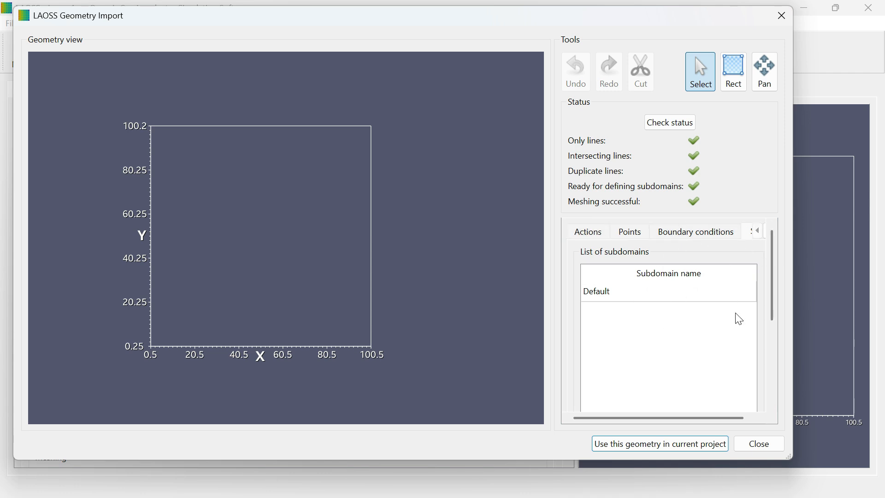
{"action": "left_click_drag", "start_coordinate": [774, 303], "coordinate": [798, 418]}
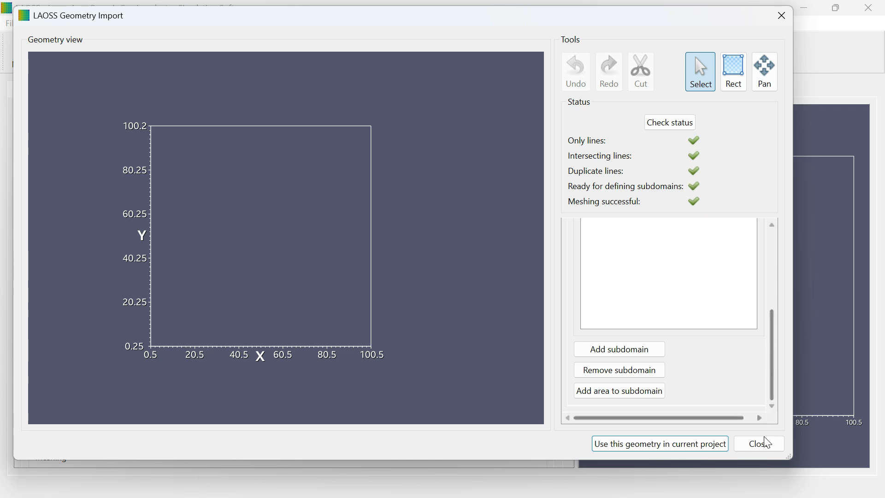
{"action": "left_click", "coordinate": [692, 441]}
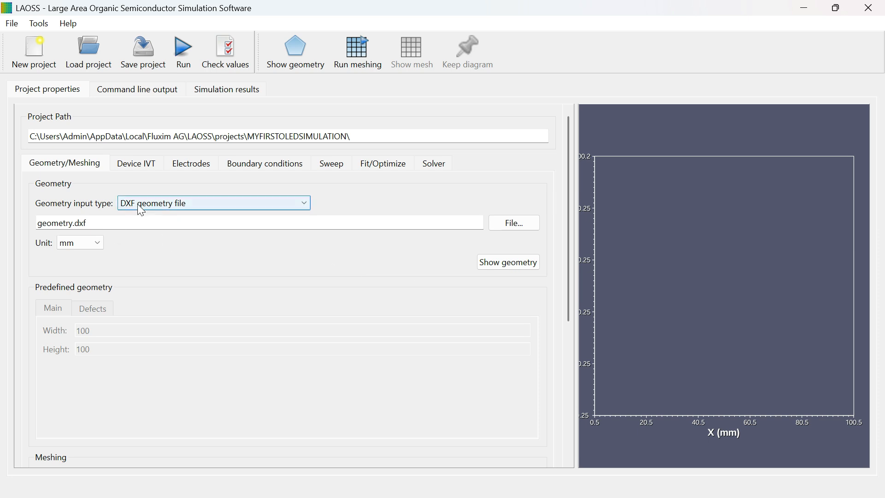
Step: Choose NetGen as the meshing tool for the project geometry
{"action": "left_click_drag", "start_coordinate": [569, 231], "coordinate": [581, 368]}
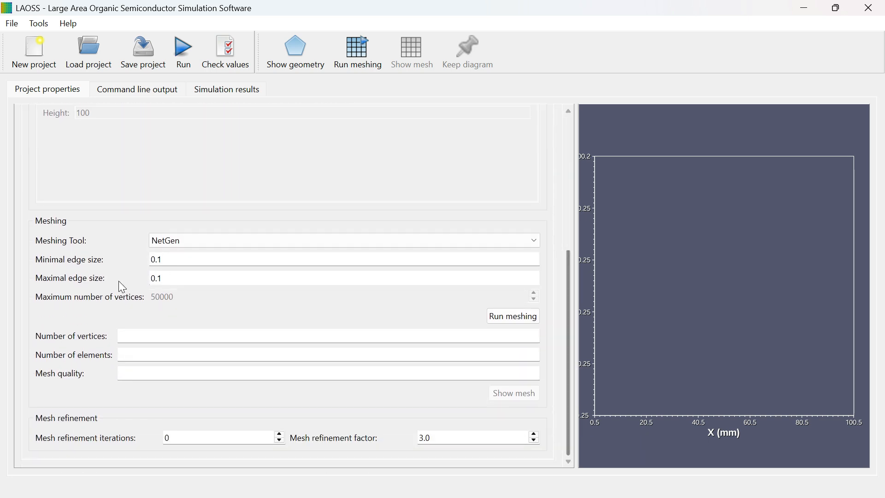
{"action": "left_click", "coordinate": [203, 241]}
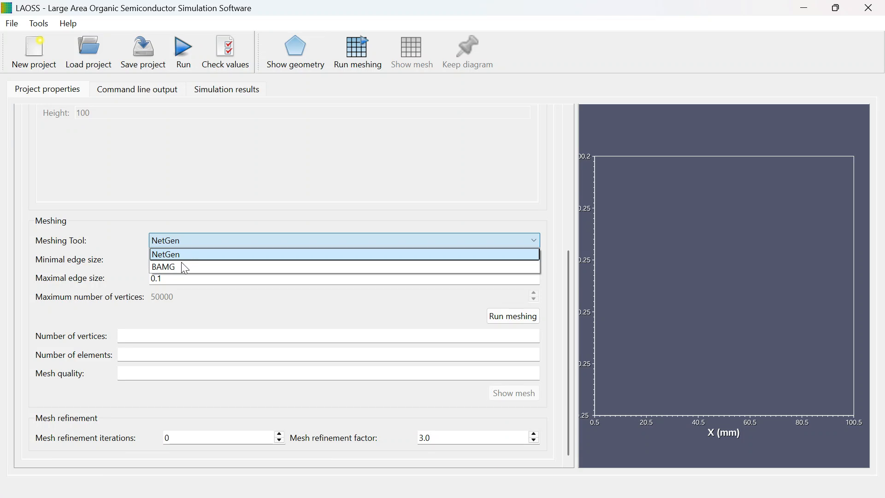
{"action": "left_click", "coordinate": [170, 255]}
{"action": "left_click", "coordinate": [175, 242]}
{"action": "left_click", "coordinate": [185, 237]}
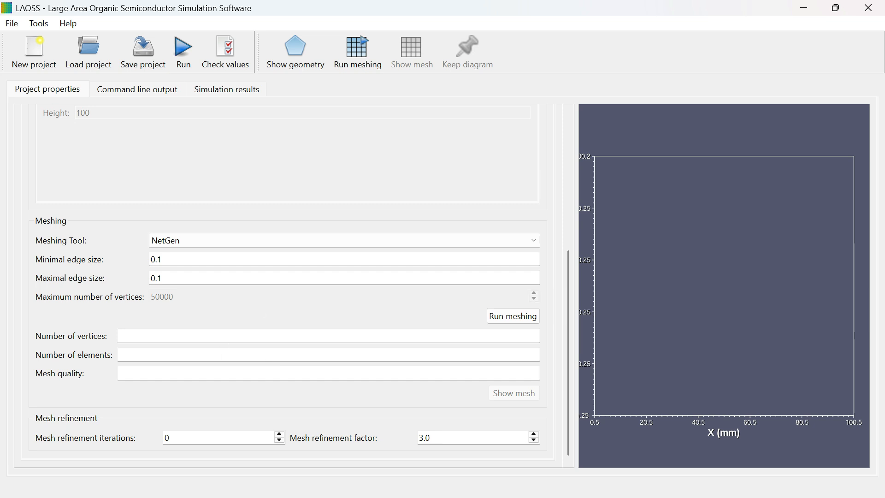
Step: Set the minimal and maximal edge sizes to 2 and generate the NetGen mesh of the square
{"action": "left_click", "coordinate": [162, 260]}
{"action": "key", "text": "BackSpace"}
{"action": "key", "text": "BackSpace"}
{"action": "key", "text": "BackSpace"}
{"action": "key", "text": "Tab"}
{"action": "type", "text": "2"}
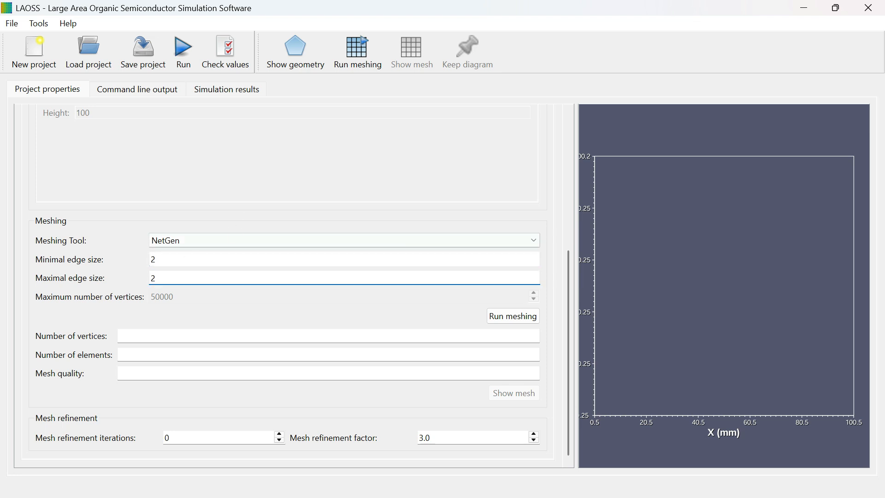
{"action": "left_click", "coordinate": [519, 317]}
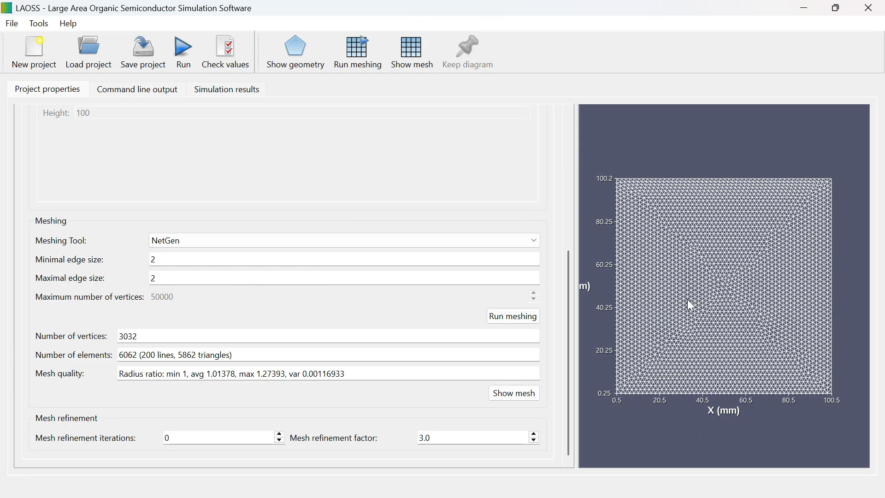
{"action": "scroll", "coordinate": [688, 298], "scroll_direction": "up", "scroll_amount": 13}
{"action": "scroll", "coordinate": [692, 307], "scroll_direction": "down", "scroll_amount": 10}
{"action": "scroll", "coordinate": [704, 300], "scroll_direction": "down", "scroll_amount": 5}
{"action": "scroll", "coordinate": [710, 281], "scroll_direction": "up", "scroll_amount": 8}
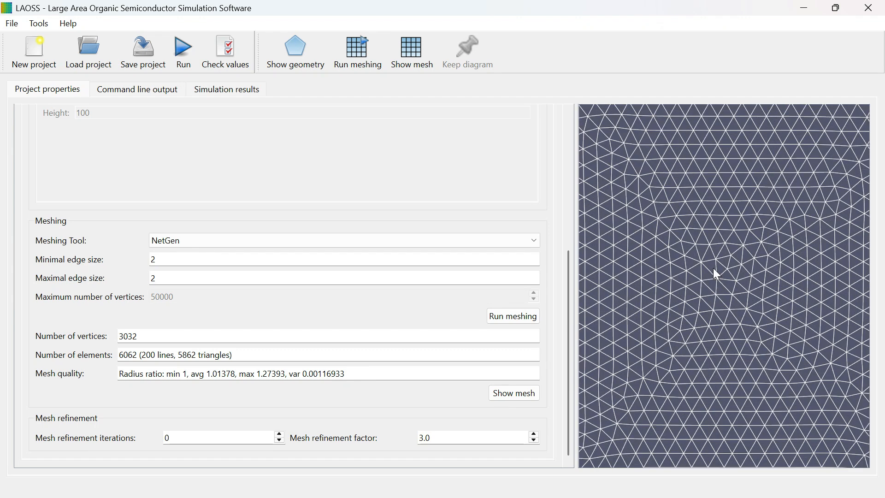
{"action": "scroll", "coordinate": [699, 270], "scroll_direction": "down", "scroll_amount": 5}
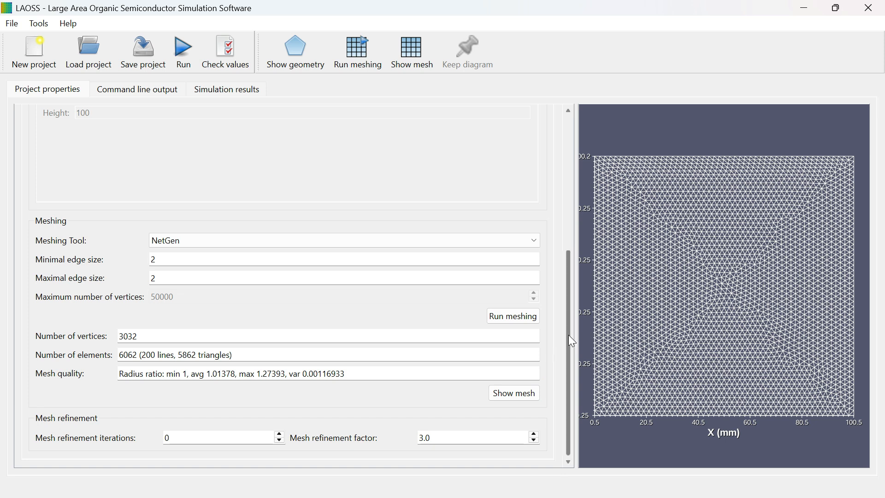
Step: Try the electrode, thermal coupling and AC simulation options for the device, returning to coupled electrodes and a steady-state simulation
{"action": "left_click_drag", "start_coordinate": [572, 341], "coordinate": [567, 182]}
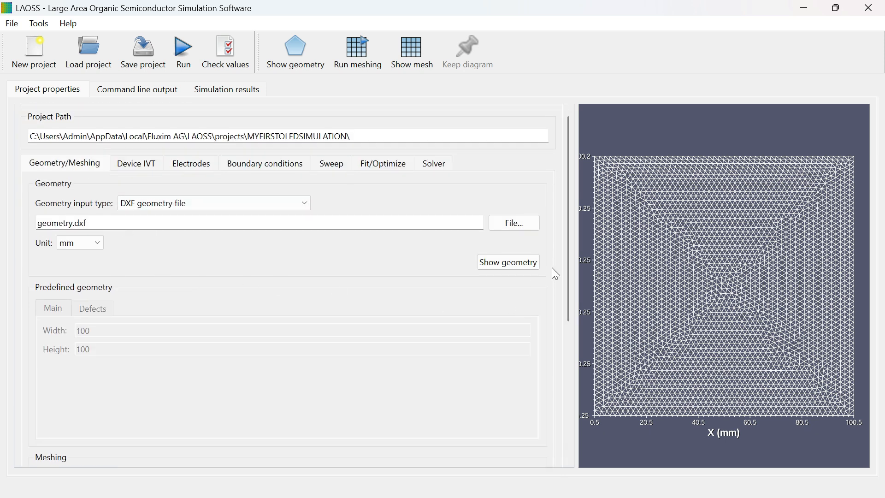
{"action": "left_click", "coordinate": [151, 167]}
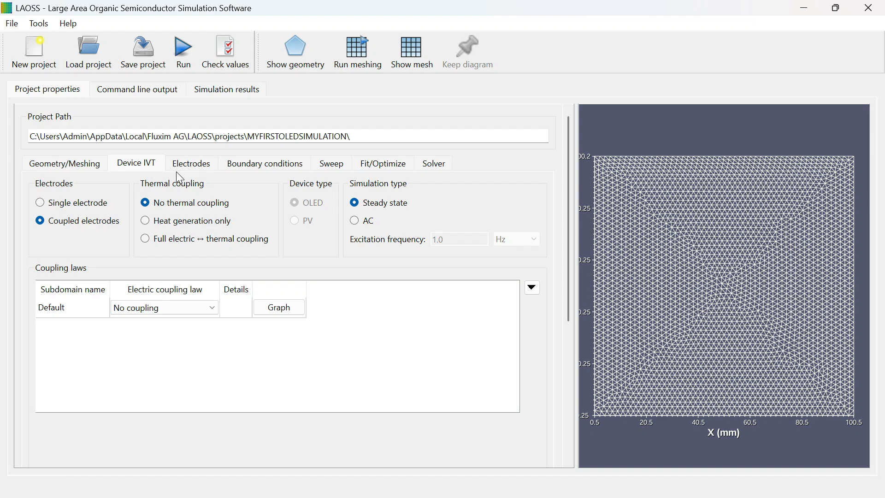
{"action": "left_click", "coordinate": [40, 204]}
{"action": "left_click", "coordinate": [42, 222]}
{"action": "left_click", "coordinate": [154, 224]}
{"action": "left_click", "coordinate": [355, 221]}
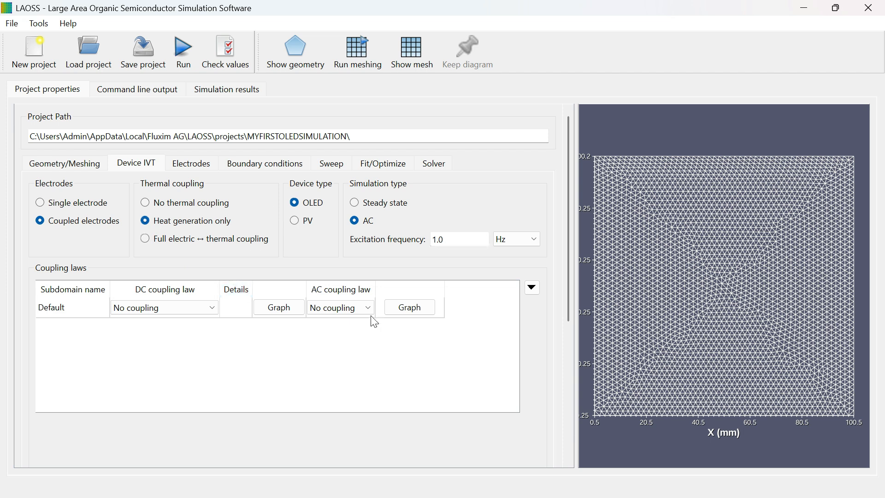
{"action": "left_click", "coordinate": [357, 202]}
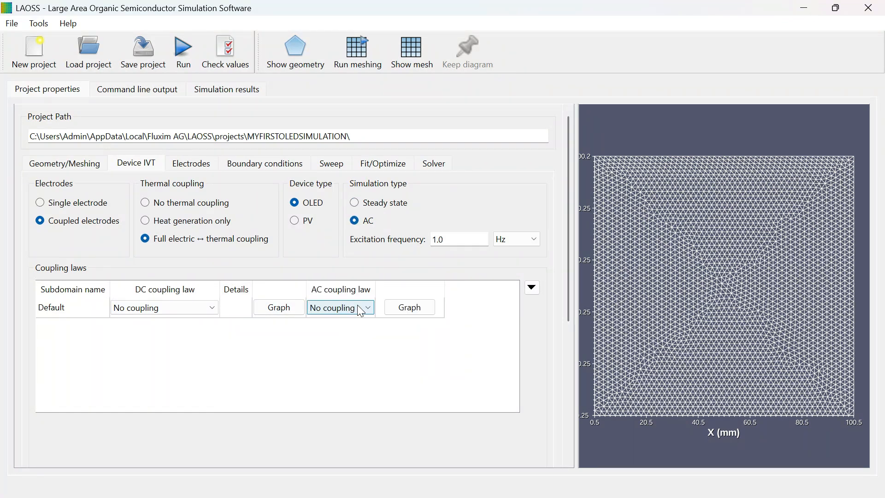
{"action": "left_click", "coordinate": [358, 305]}
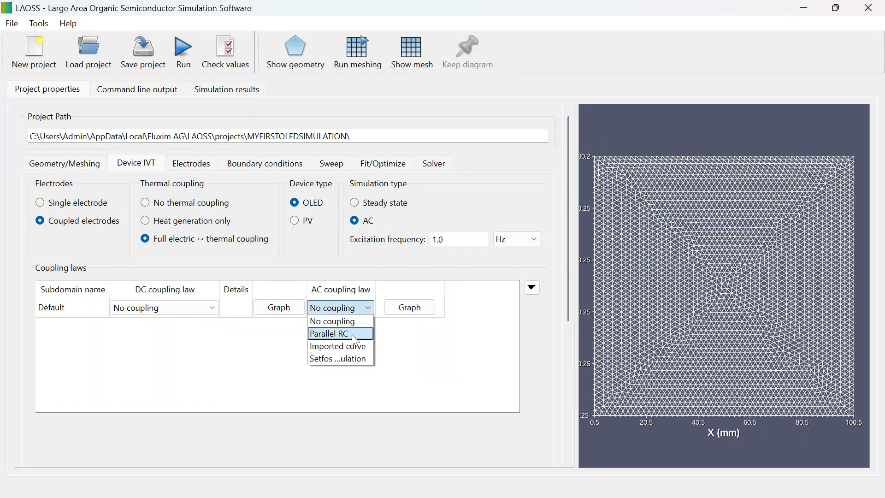
{"action": "left_click", "coordinate": [346, 304]}
{"action": "left_click", "coordinate": [356, 203]}
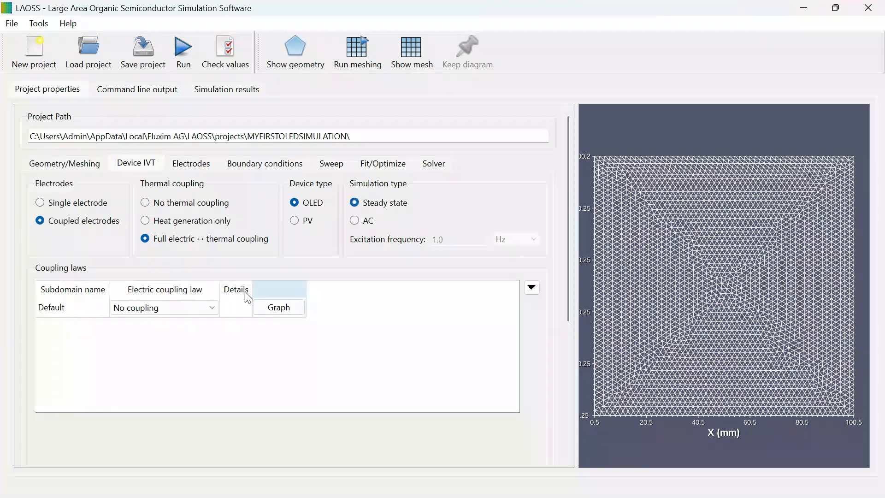
Step: Set the Default subdomain's electric coupling law to Imported JV curve and open the selection of its curve file
{"action": "left_click", "coordinate": [213, 308]}
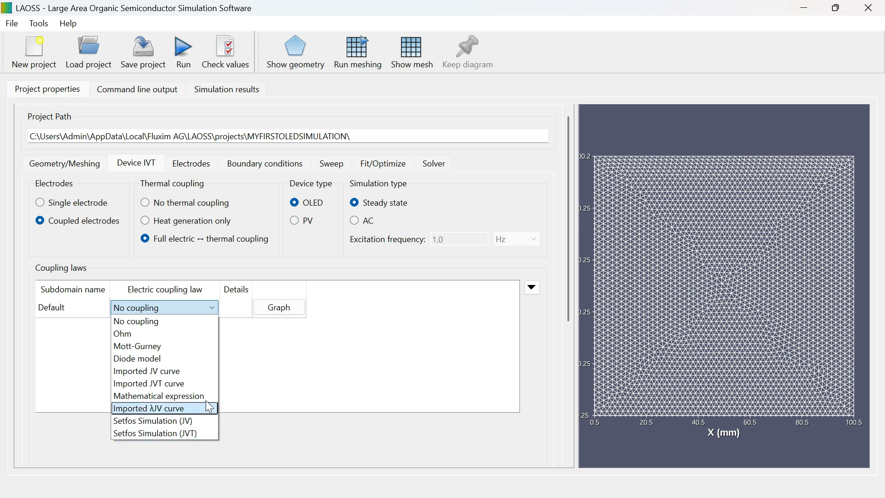
{"action": "left_click", "coordinate": [150, 373]}
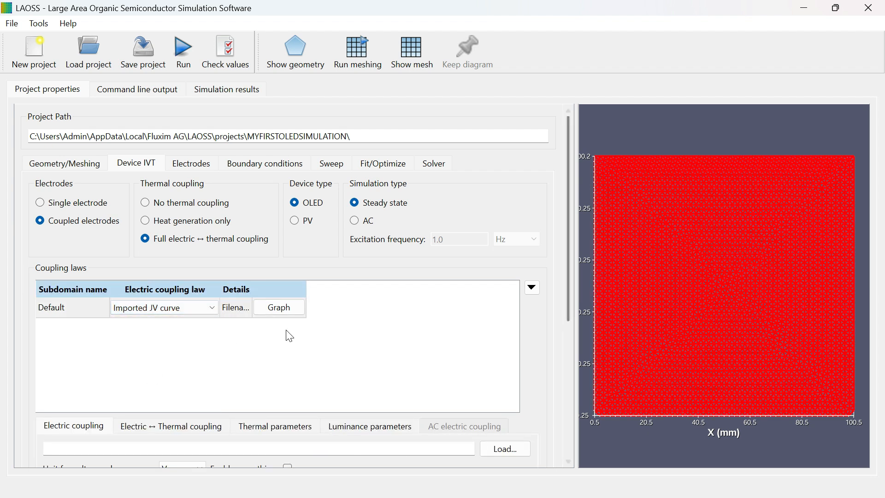
{"action": "left_click_drag", "start_coordinate": [569, 292], "coordinate": [574, 342]}
{"action": "left_click", "coordinate": [520, 358]}
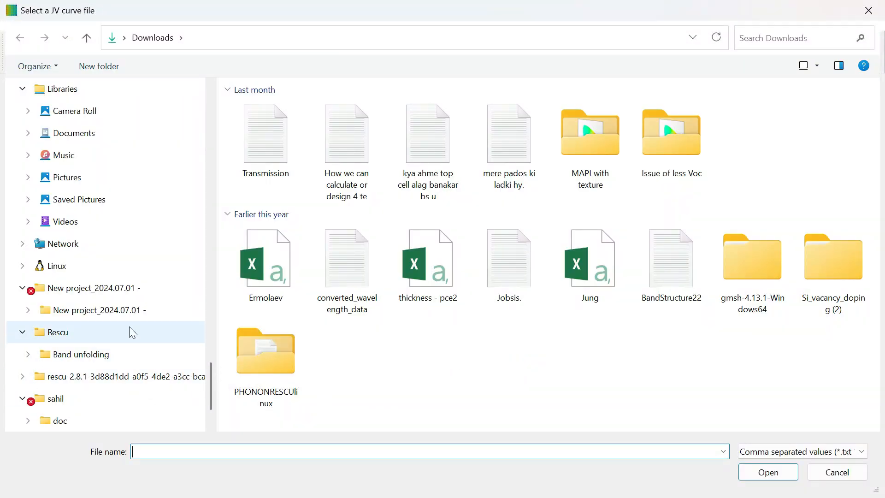
Step: Load the IV - oled file from the iv curves folder of the LAOSS 4.1 examples under Program Files\Fluxim
{"action": "scroll", "coordinate": [138, 341], "scroll_direction": "up", "scroll_amount": 3}
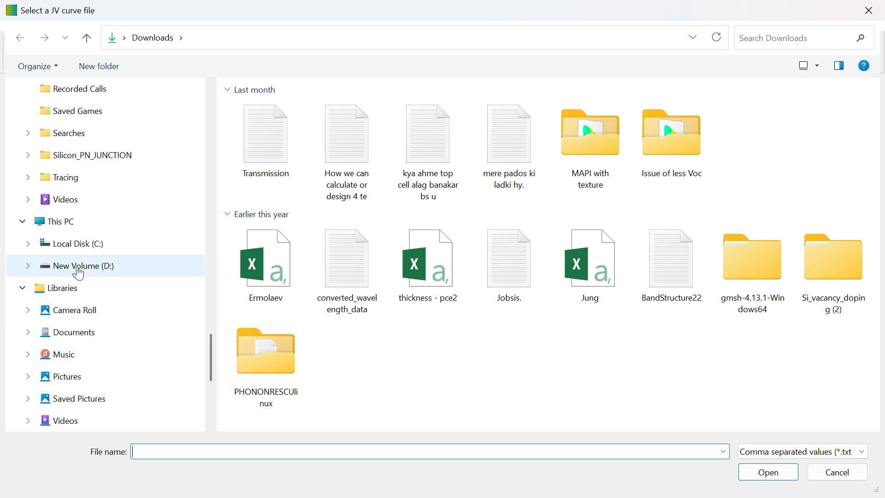
{"action": "left_click", "coordinate": [77, 244]}
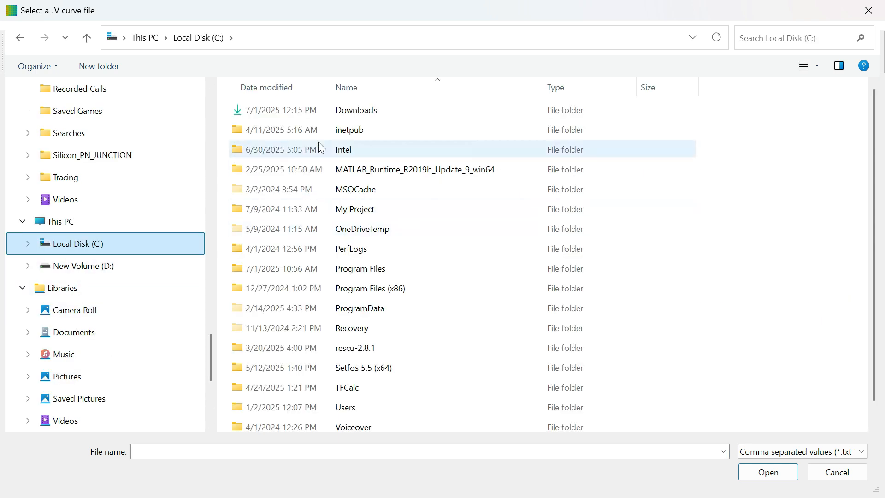
{"action": "double_click", "coordinate": [357, 271]}
{"action": "left_click", "coordinate": [271, 178]}
{"action": "double_click", "coordinate": [272, 175]}
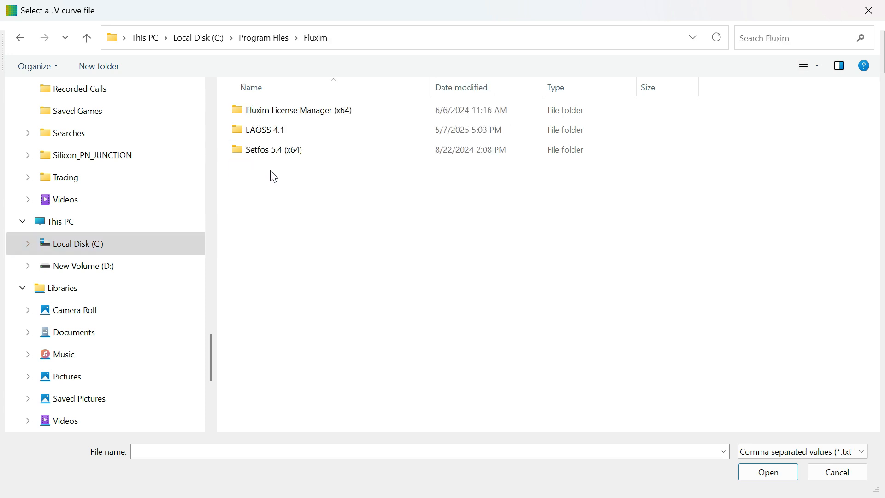
{"action": "double_click", "coordinate": [282, 134]}
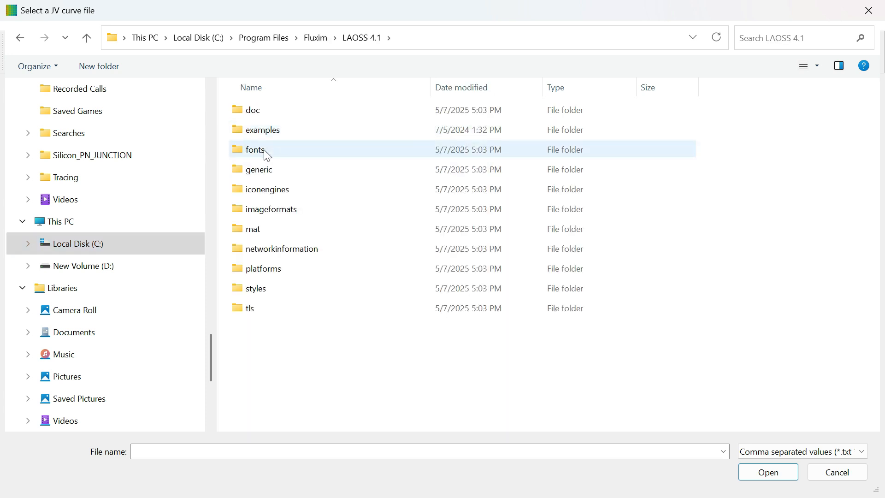
{"action": "double_click", "coordinate": [264, 134]}
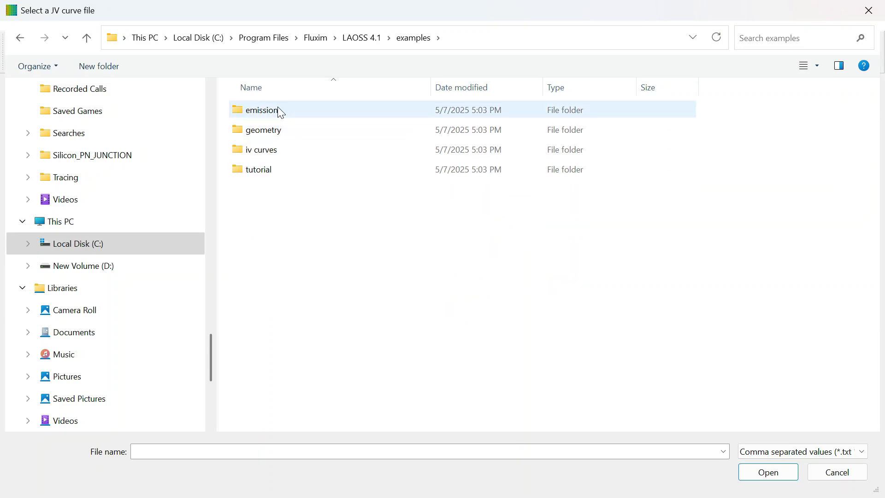
{"action": "double_click", "coordinate": [279, 150]}
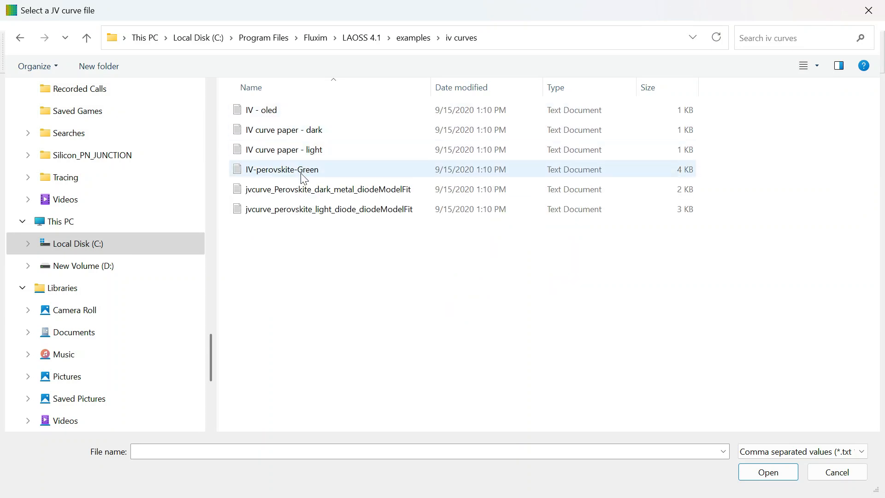
{"action": "left_click", "coordinate": [271, 113]}
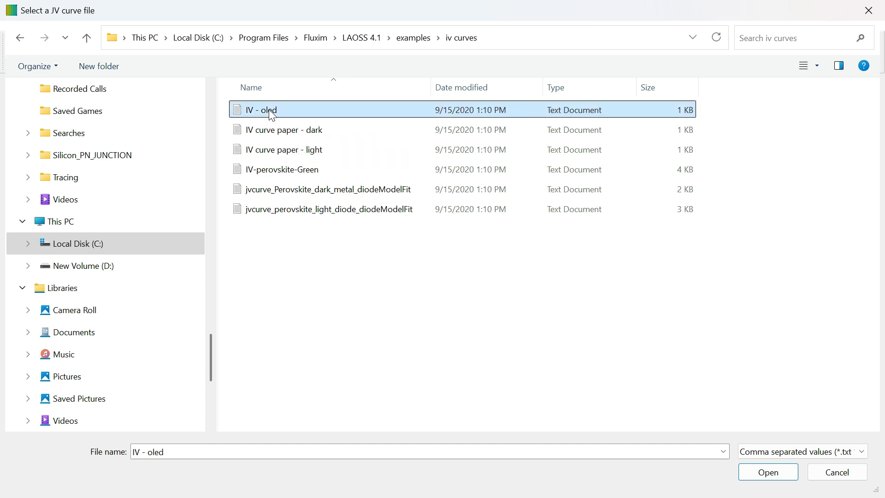
{"action": "left_click", "coordinate": [774, 475]}
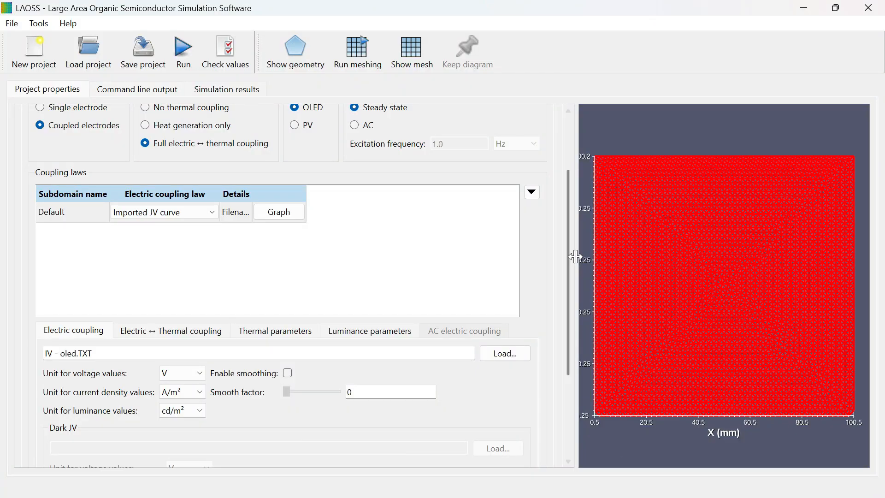
Step: Review the imported curve's voltage, current density and luminance unit choices, its smoothing option and the Dark JV settings
{"action": "left_click_drag", "start_coordinate": [572, 257], "coordinate": [572, 321]}
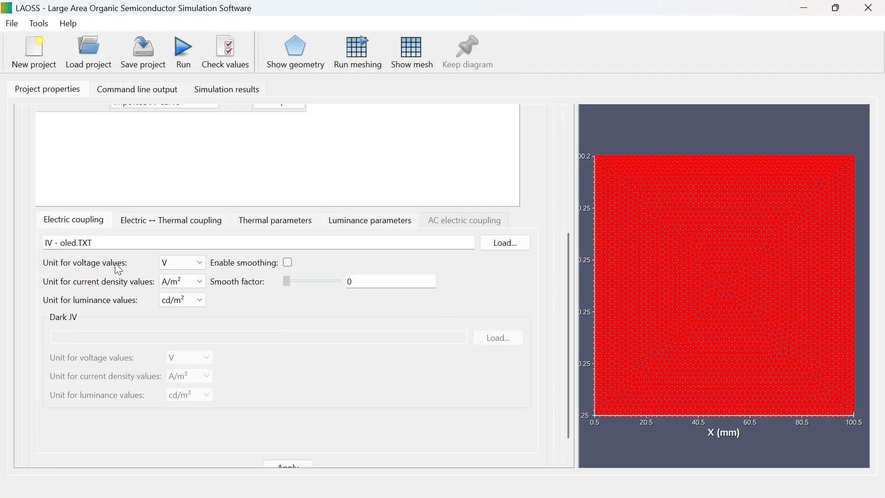
{"action": "left_click", "coordinate": [187, 262]}
{"action": "left_click", "coordinate": [181, 283]}
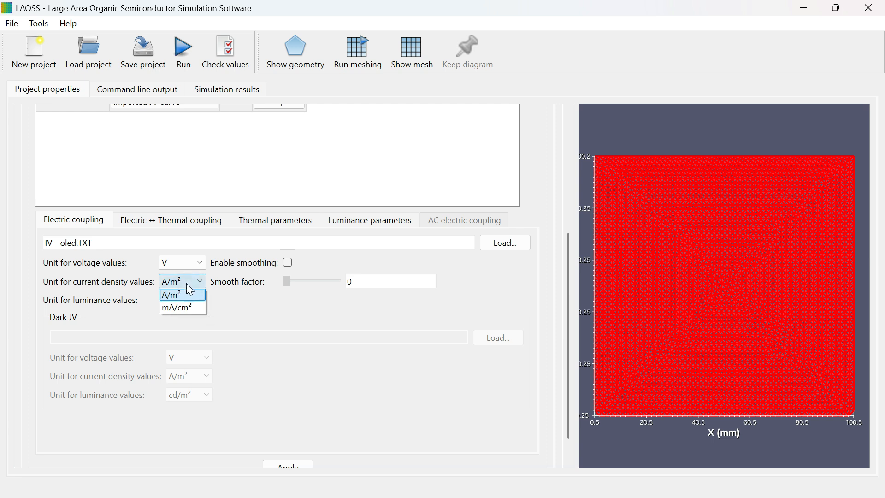
{"action": "left_click", "coordinate": [186, 284]}
{"action": "left_click", "coordinate": [185, 300]}
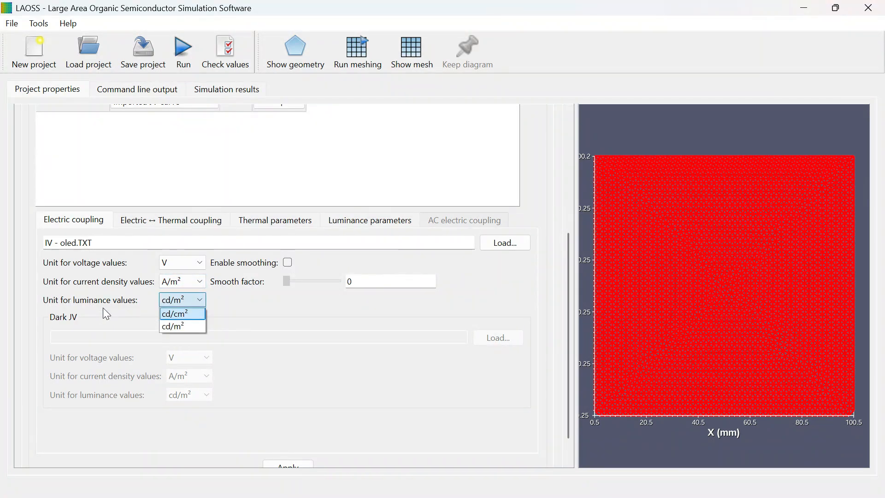
{"action": "left_click", "coordinate": [186, 299]}
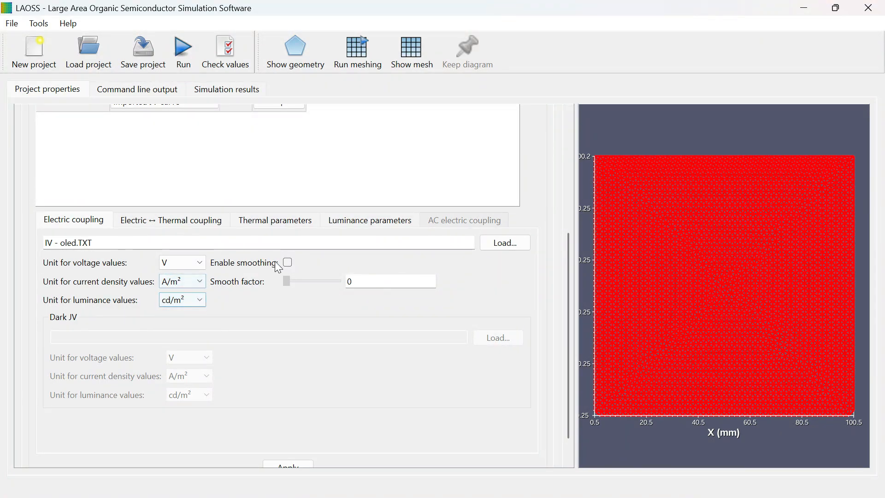
{"action": "left_click", "coordinate": [287, 263]}
{"action": "left_click", "coordinate": [292, 261]}
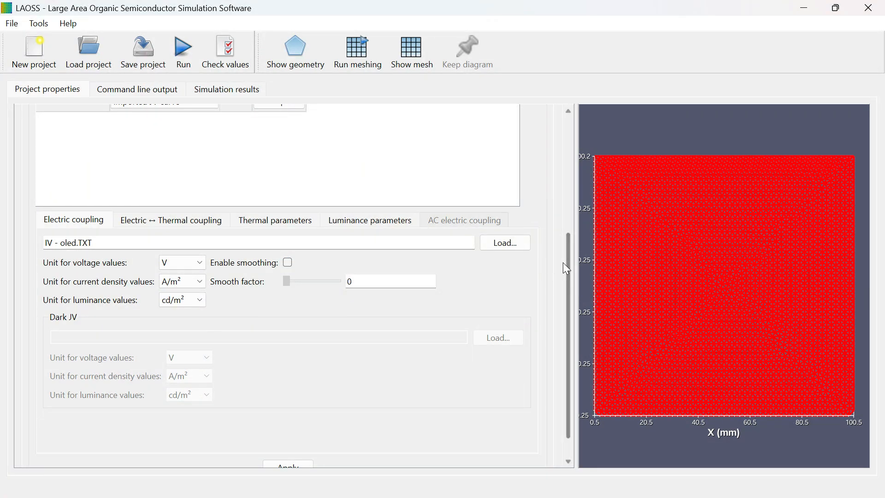
{"action": "scroll", "coordinate": [567, 281], "scroll_direction": "down", "scroll_amount": 2}
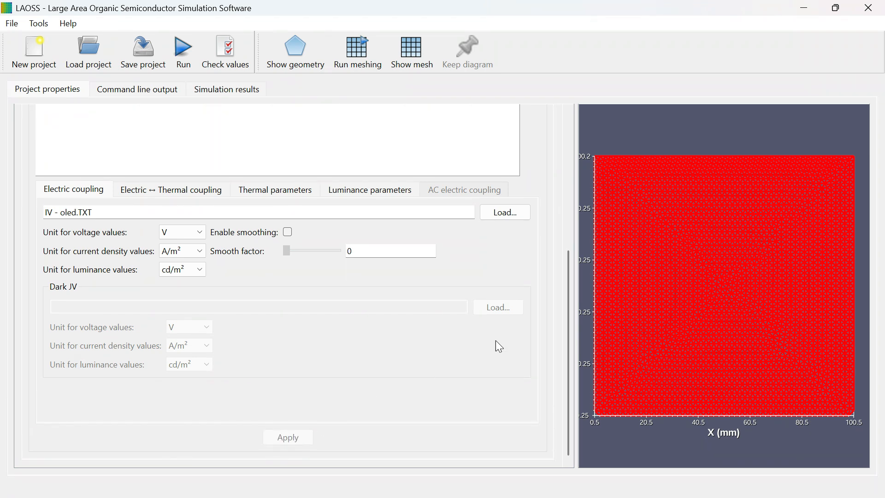
Step: Plot the Default subdomain's imported JV curve and set the device to No thermal coupling
{"action": "left_click_drag", "start_coordinate": [569, 297], "coordinate": [569, 164]}
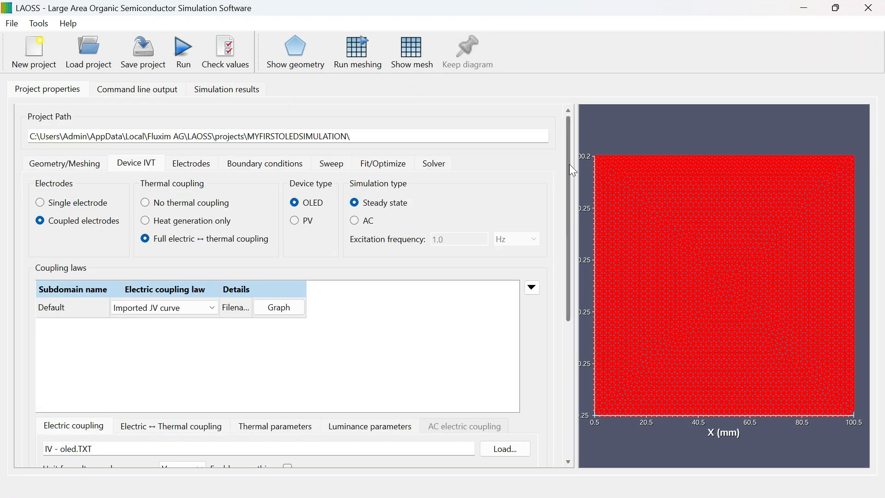
{"action": "left_click", "coordinate": [292, 306]}
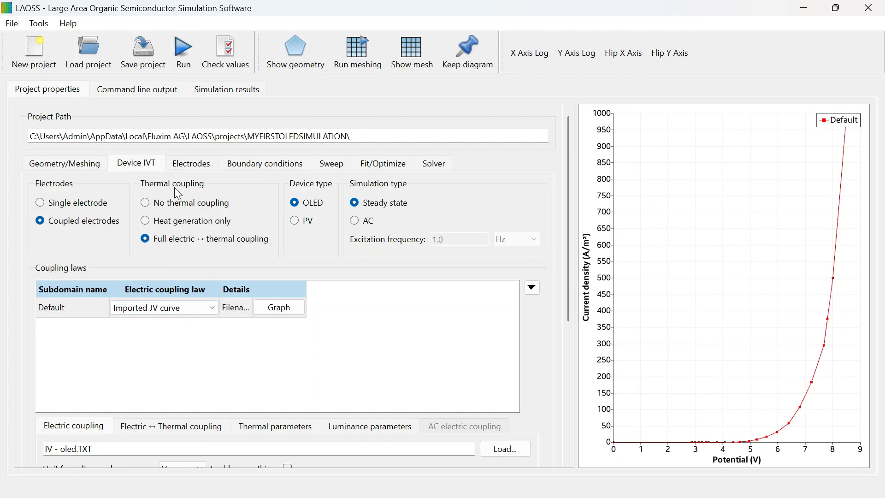
{"action": "scroll", "coordinate": [174, 187], "scroll_direction": "down", "scroll_amount": 1}
{"action": "left_click", "coordinate": [146, 170]}
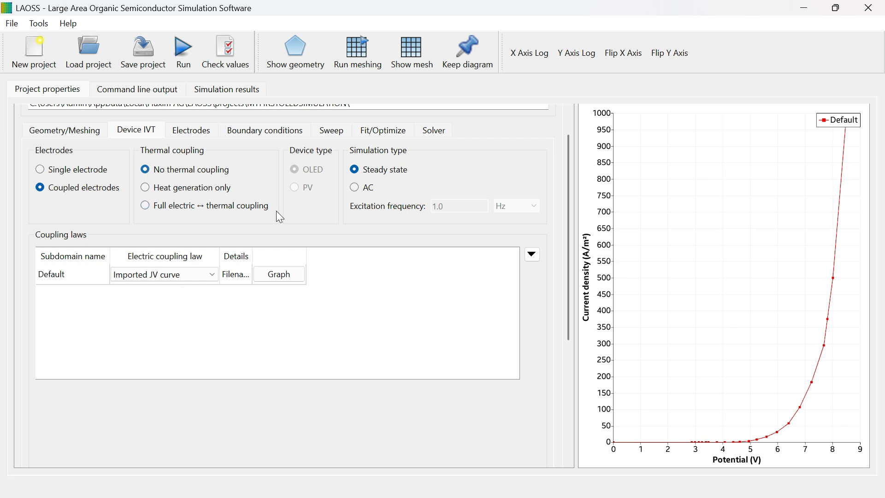
{"action": "left_click", "coordinate": [80, 278]}
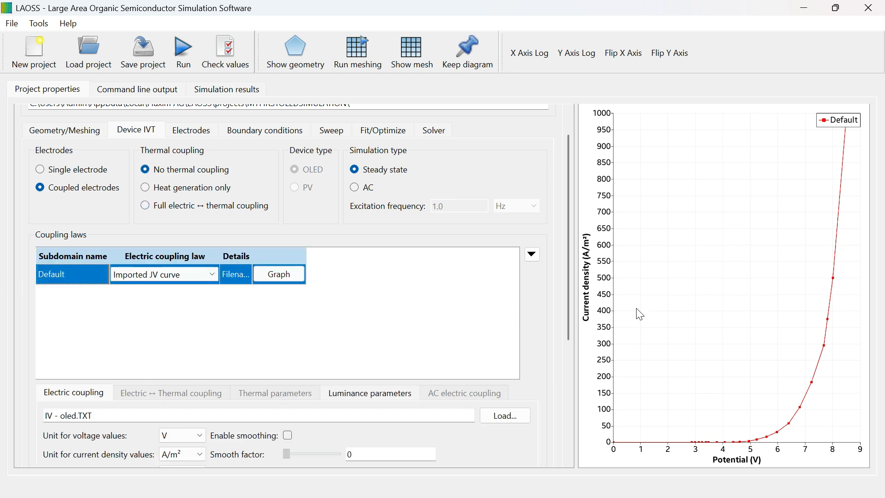
Step: Set the sheet resistance of the Default subdomain's top electrode to 20 Ω/□
{"action": "left_click_drag", "start_coordinate": [571, 255], "coordinate": [571, 226]}
{"action": "left_click", "coordinate": [184, 167]}
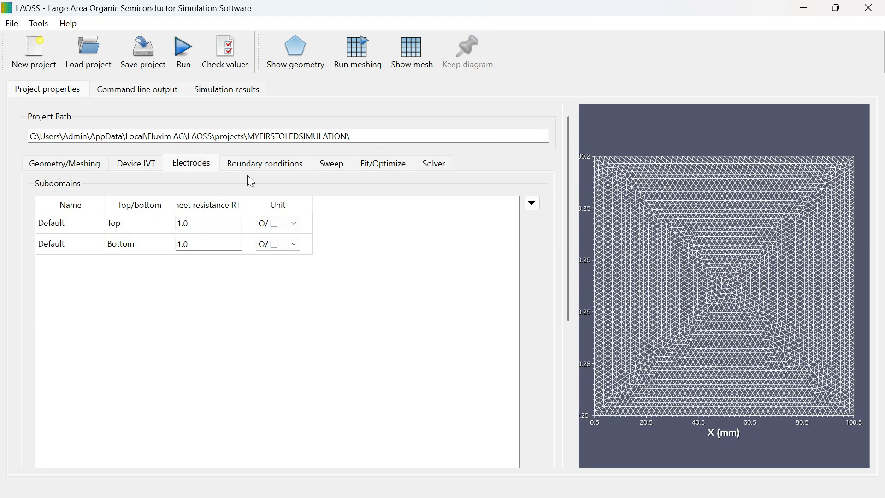
{"action": "left_click", "coordinate": [59, 226]}
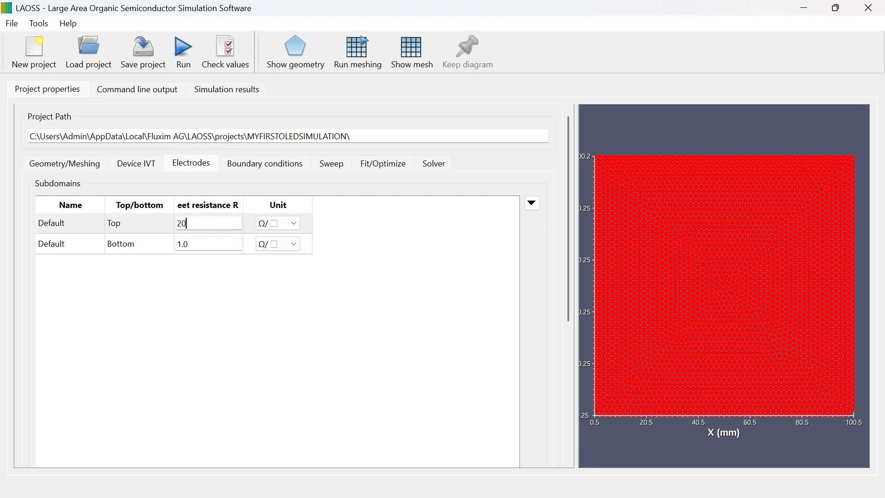
{"action": "type", "text": "20"}
{"action": "left_click", "coordinate": [73, 239]}
Step: Change the electrical type of the top EDGE1 boundary condition to Voltage
{"action": "left_click", "coordinate": [245, 167]}
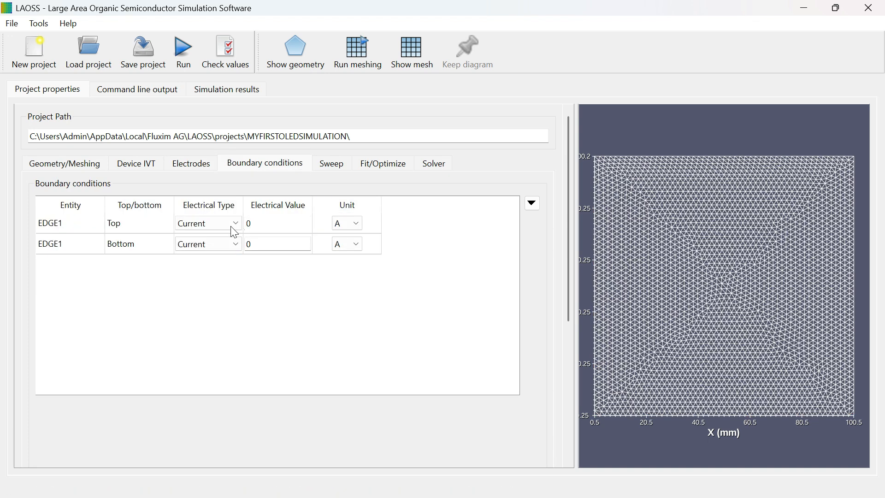
{"action": "left_click", "coordinate": [209, 223]}
{"action": "left_click", "coordinate": [199, 235]}
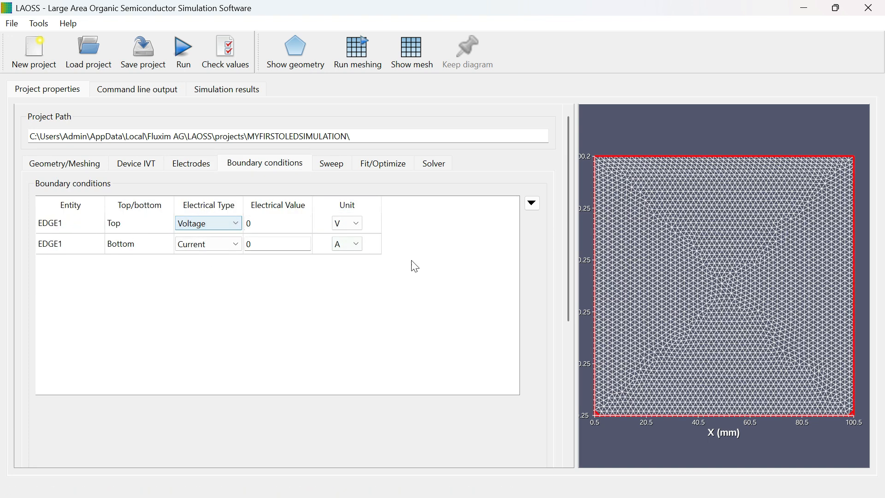
Step: Change the electrical type of the bottom EDGE1 boundary condition to Voltage
{"action": "left_click", "coordinate": [197, 250]}
{"action": "left_click", "coordinate": [198, 263]}
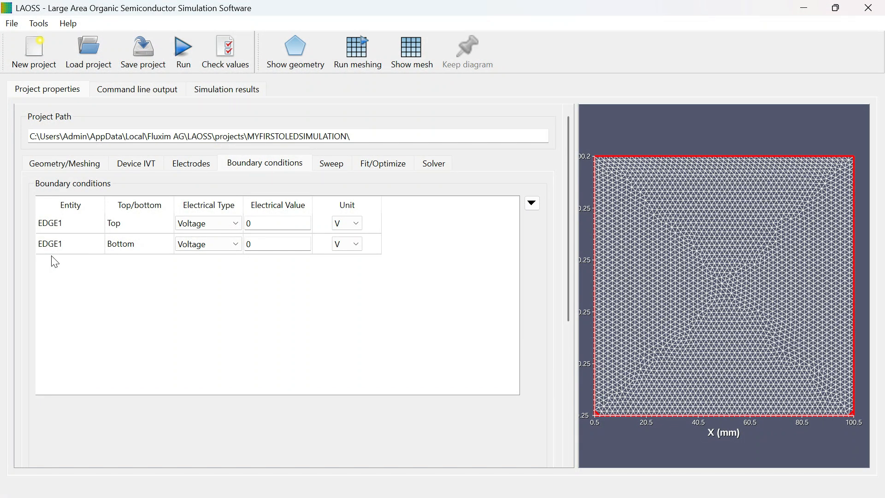
{"action": "left_click", "coordinate": [67, 228]}
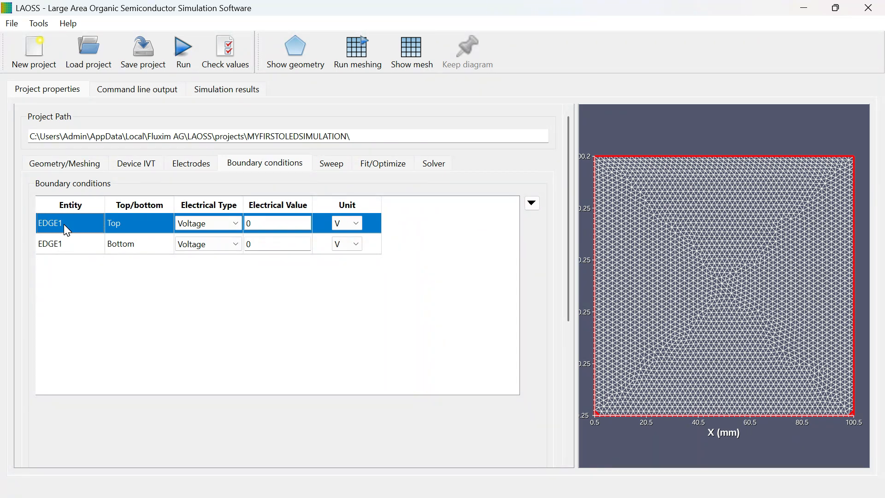
Step: Enable the parameter sweep and add one sweep row
{"action": "left_click", "coordinate": [334, 165]}
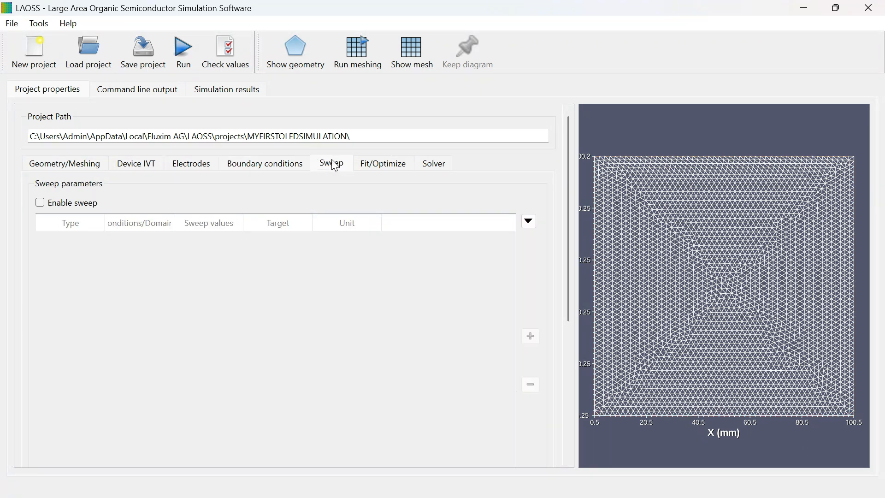
{"action": "left_click", "coordinate": [72, 203]}
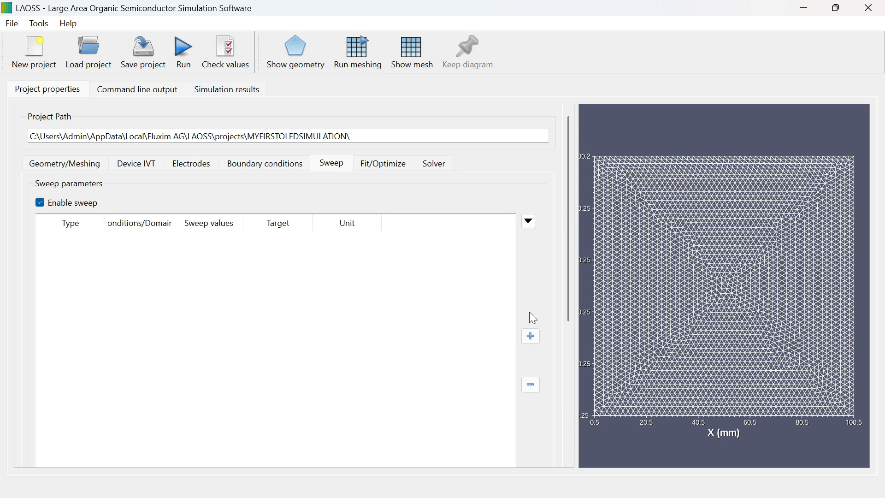
{"action": "left_click", "coordinate": [532, 338]}
Step: Examine the available sweep types, including boundary conditions, electrode parameters, electric and thermal coupling laws, and luminance
{"action": "left_click", "coordinate": [107, 242]}
{"action": "mouse_move", "coordinate": [124, 259]}
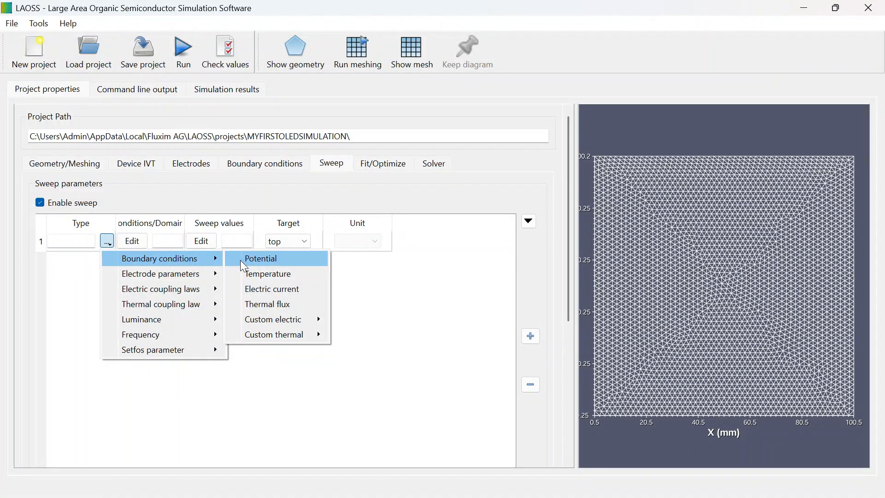
{"action": "mouse_move", "coordinate": [181, 272]}
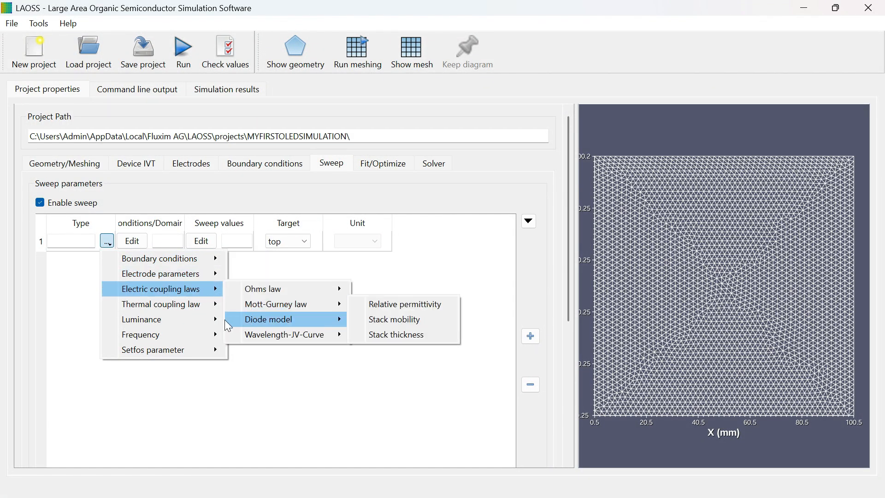
{"action": "mouse_move", "coordinate": [216, 320]}
{"action": "mouse_move", "coordinate": [214, 289]}
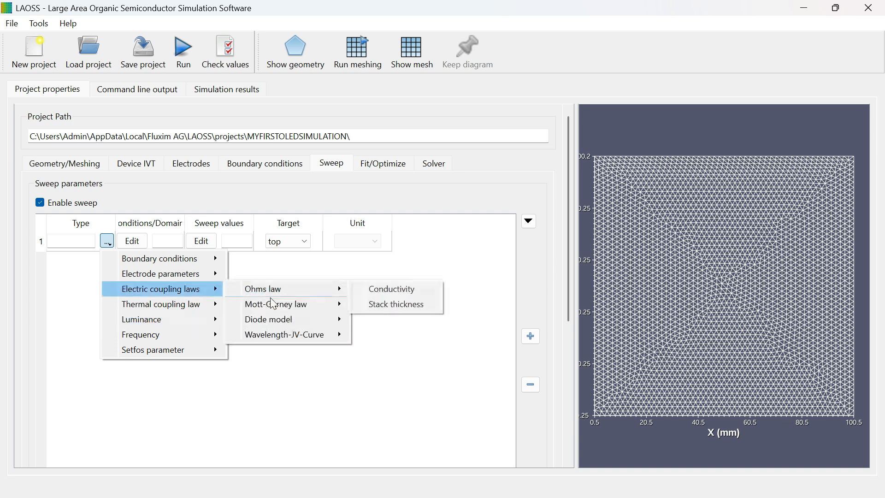
{"action": "mouse_move", "coordinate": [314, 337]}
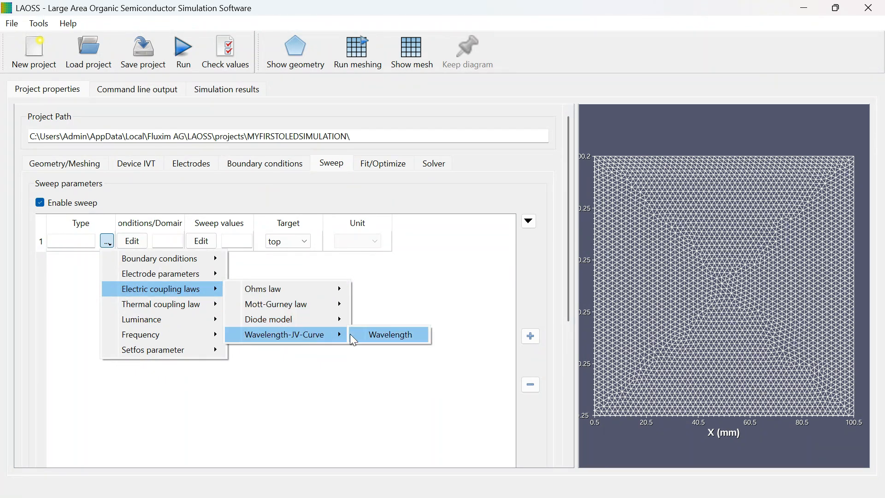
{"action": "mouse_move", "coordinate": [171, 306]}
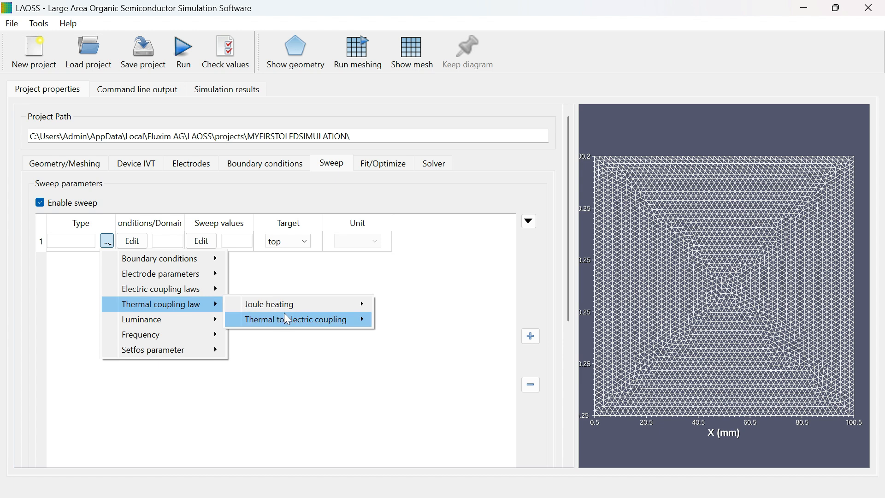
{"action": "mouse_move", "coordinate": [304, 310]}
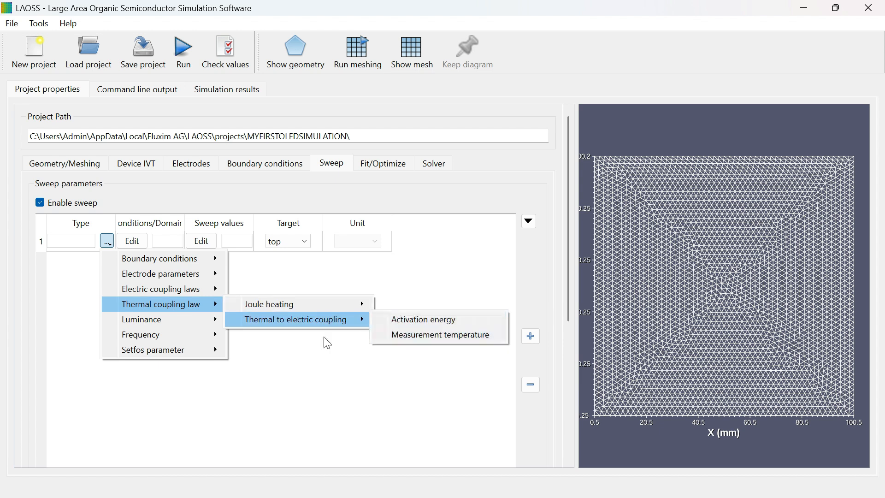
{"action": "mouse_move", "coordinate": [212, 320]}
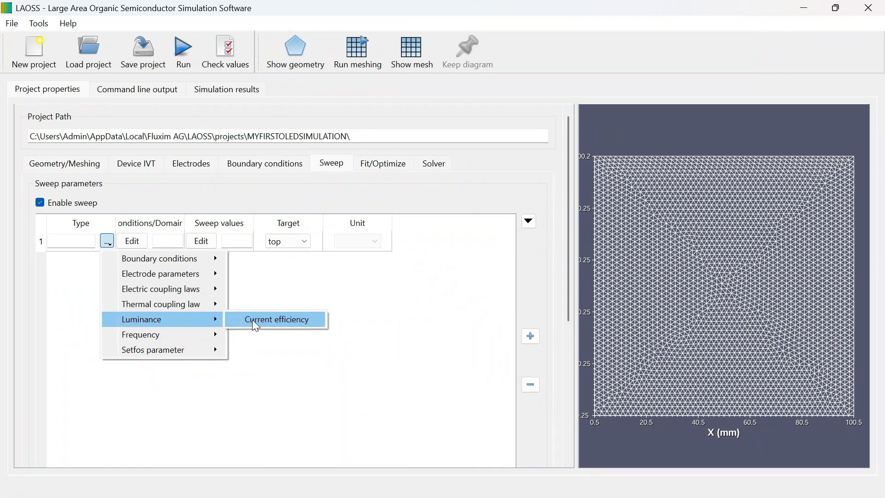
{"action": "mouse_move", "coordinate": [353, 329]}
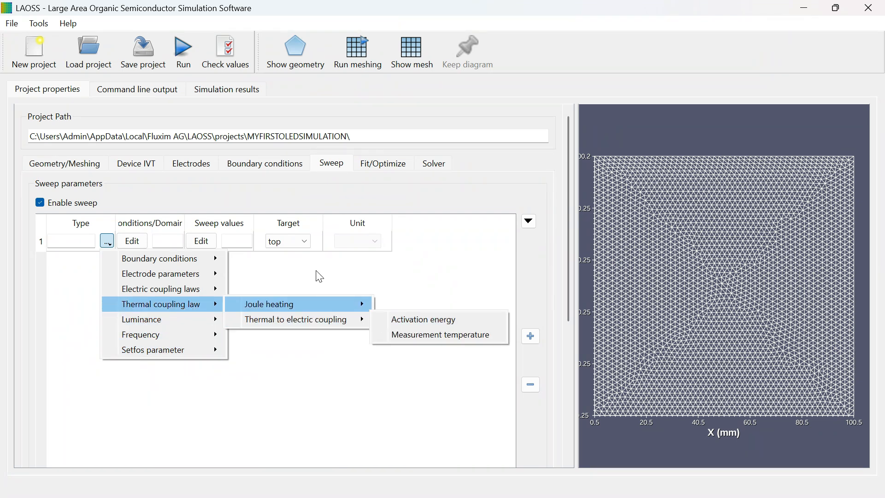
{"action": "left_click", "coordinate": [300, 284]}
Step: Set the sweep type to the boundary-condition Potential and assign it to EDGE1
{"action": "left_click", "coordinate": [105, 240]}
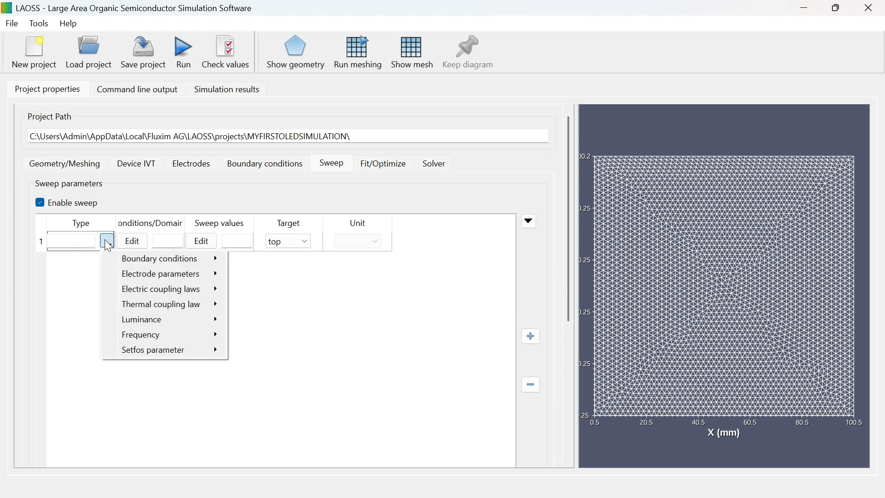
{"action": "mouse_move", "coordinate": [186, 261]}
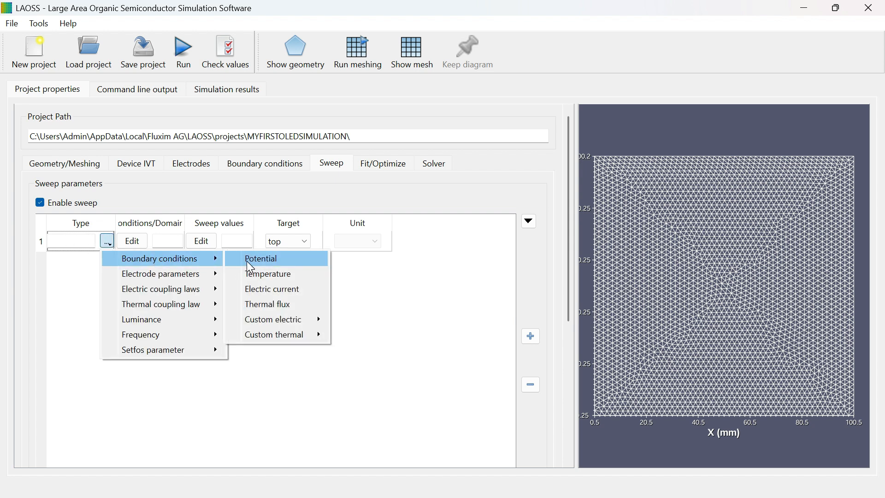
{"action": "mouse_move", "coordinate": [315, 333]}
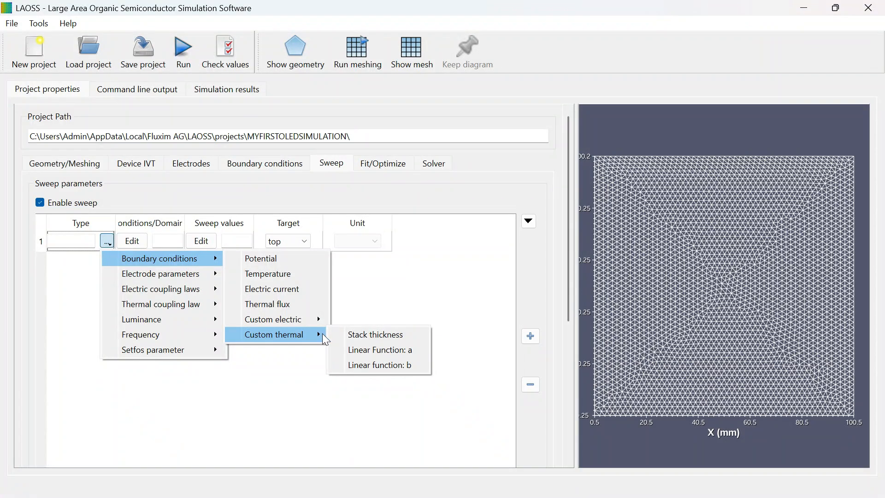
{"action": "left_click", "coordinate": [276, 259]}
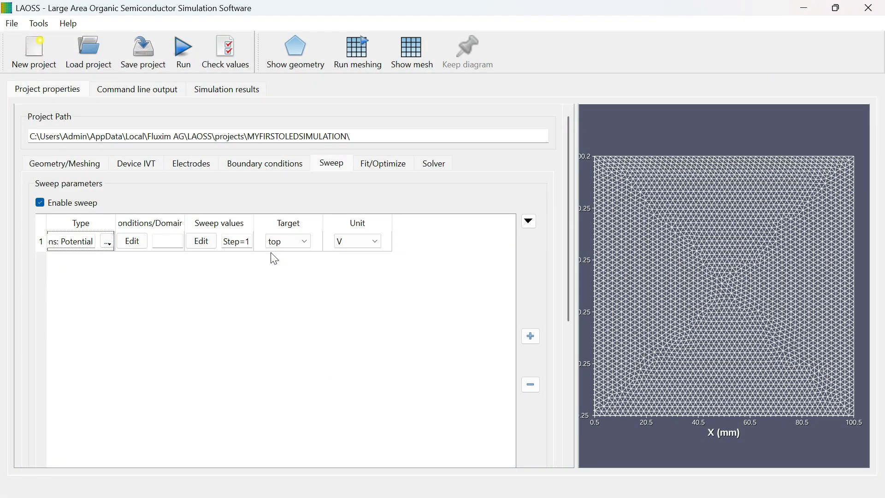
{"action": "left_click", "coordinate": [138, 243]}
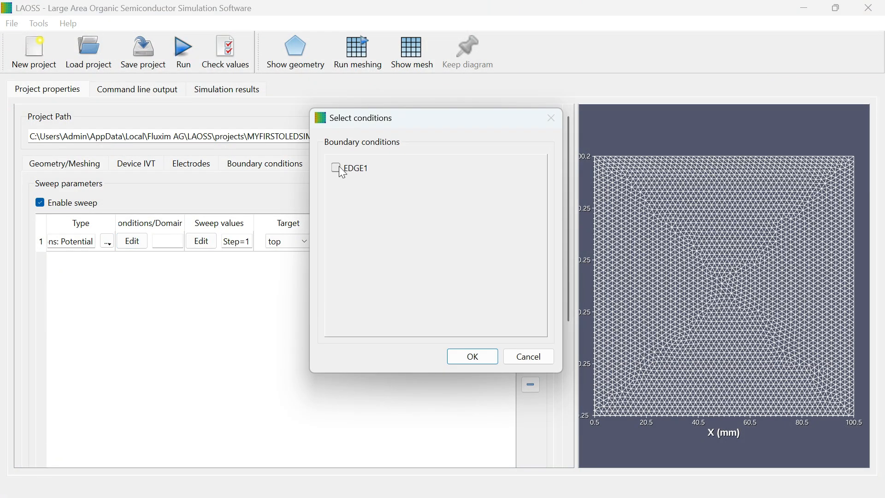
{"action": "left_click", "coordinate": [470, 358]}
Step: Set the linear sweep's end value to 9, keeping top as the target and V as the unit
{"action": "left_click", "coordinate": [201, 242]}
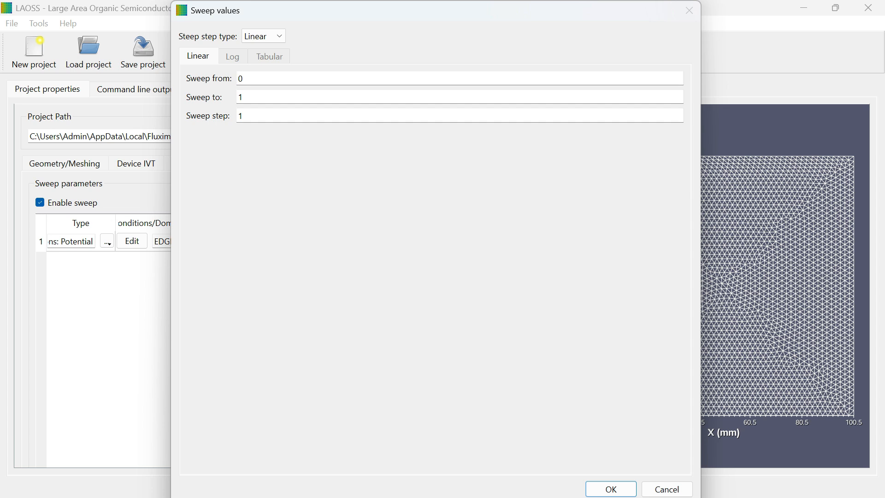
{"action": "left_click", "coordinate": [296, 98]}
{"action": "key", "text": "BackSpace"}
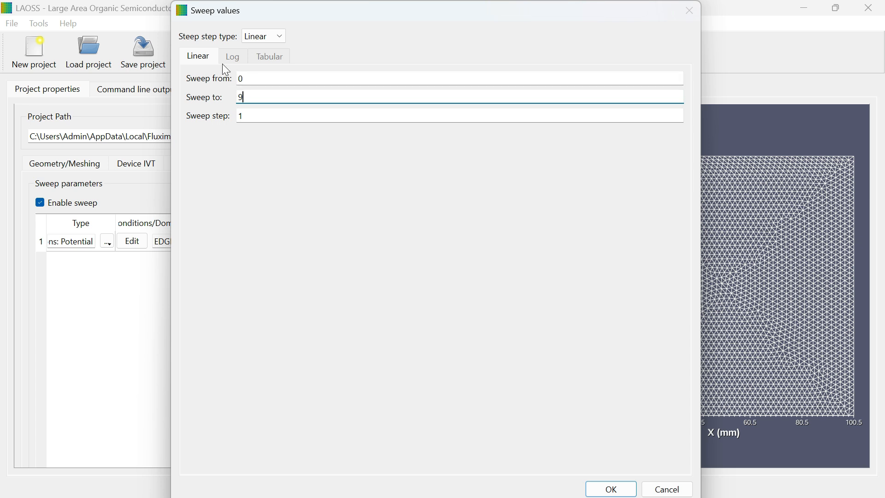
{"action": "left_click", "coordinate": [270, 41]}
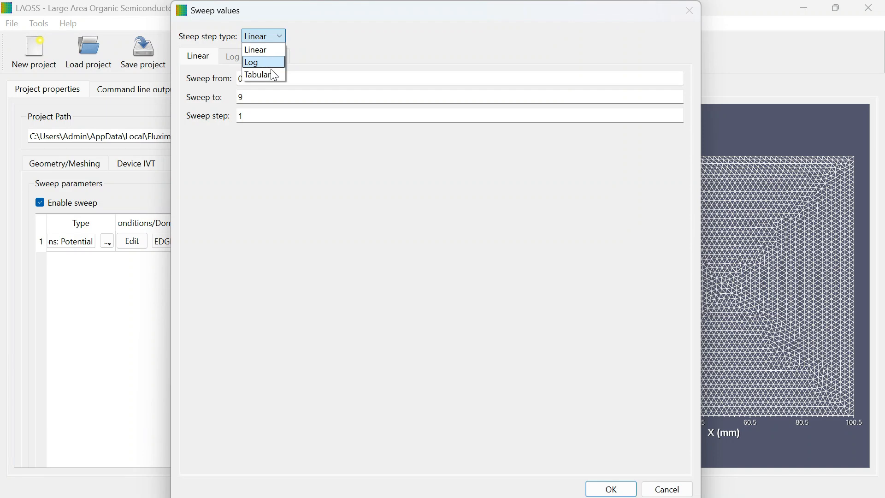
{"action": "left_click", "coordinate": [266, 37]}
{"action": "left_click", "coordinate": [267, 37]}
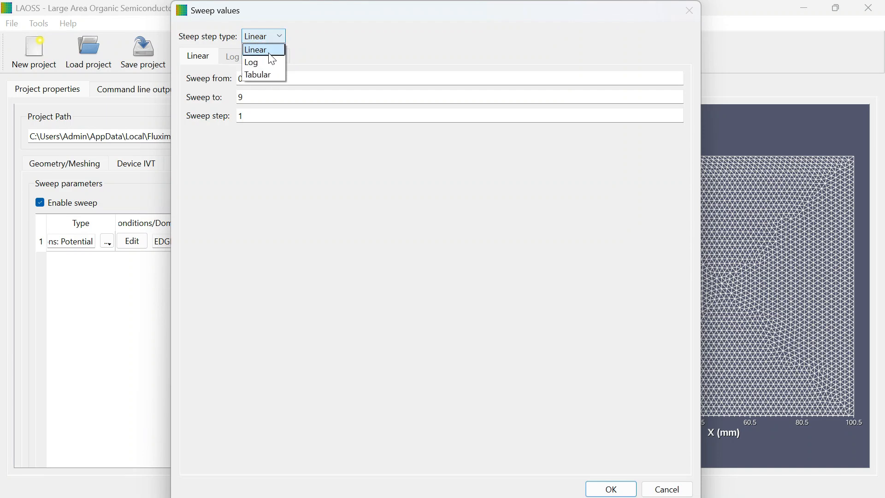
{"action": "left_click", "coordinate": [616, 489]}
{"action": "left_click", "coordinate": [302, 241]}
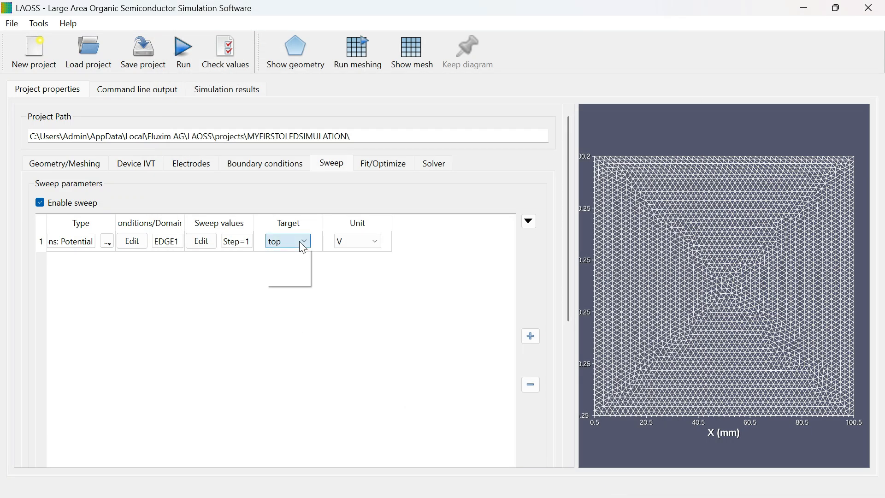
{"action": "left_click", "coordinate": [284, 243]}
{"action": "left_click", "coordinate": [359, 241]}
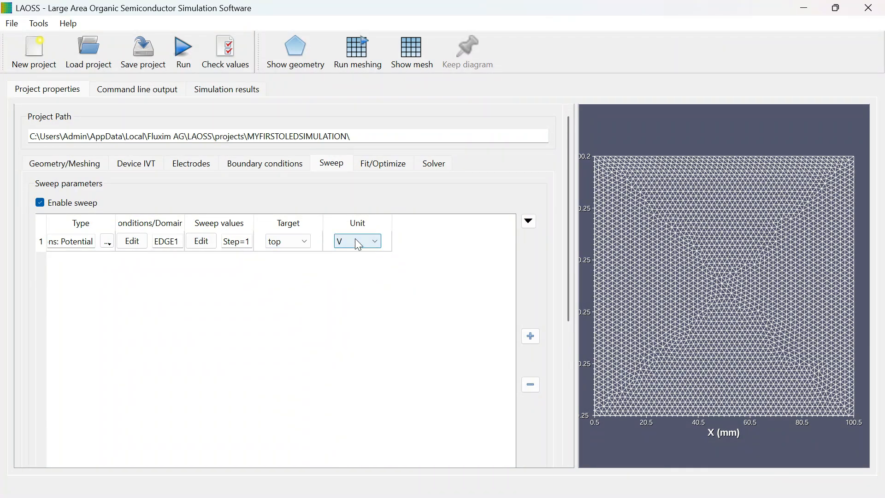
Step: Try the fit/optimization types Fit imported IV curve, Optimization: Minimize and Optimization: Maximize, and return the type to Disabled
{"action": "left_click", "coordinate": [383, 164]}
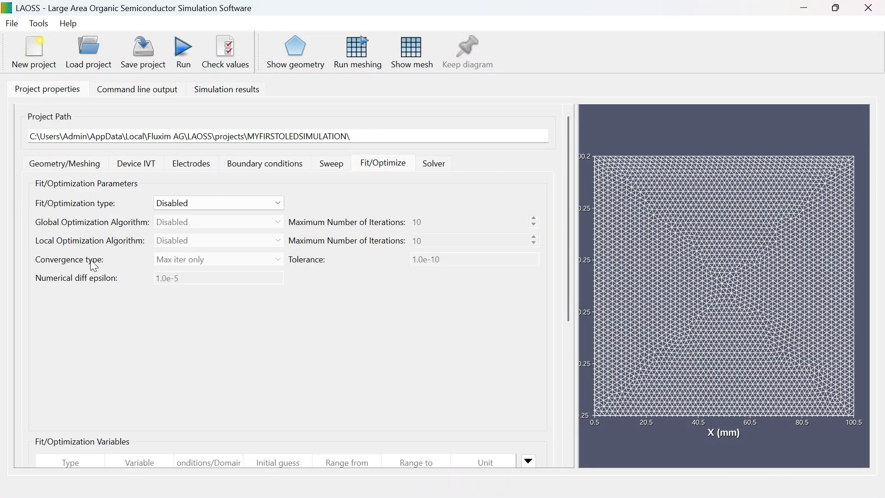
{"action": "left_click", "coordinate": [208, 206]}
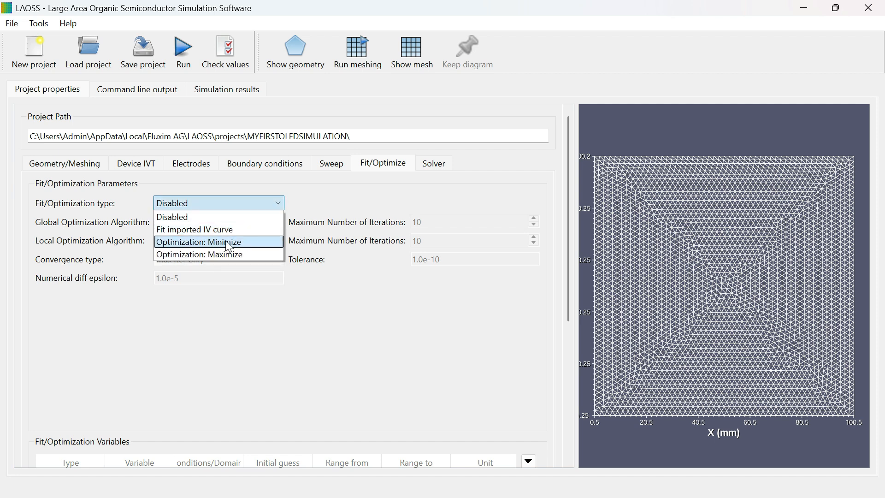
{"action": "left_click", "coordinate": [211, 228]}
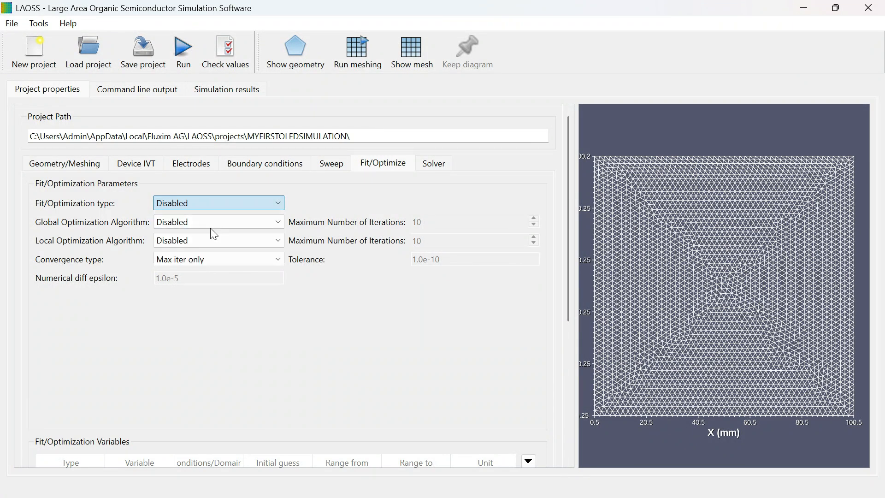
{"action": "left_click", "coordinate": [213, 202]}
{"action": "left_click", "coordinate": [213, 240]}
{"action": "left_click", "coordinate": [236, 205]}
{"action": "left_click", "coordinate": [228, 255]}
{"action": "left_click", "coordinate": [221, 204]}
{"action": "left_click", "coordinate": [206, 217]}
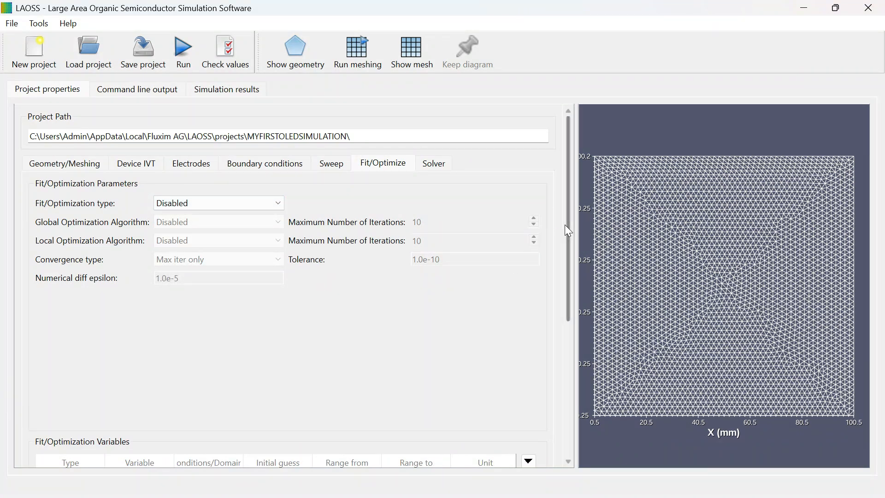
{"action": "scroll", "coordinate": [568, 230], "scroll_direction": "down", "scroll_amount": 3}
{"action": "scroll", "coordinate": [221, 189], "scroll_direction": "up", "scroll_amount": 3}
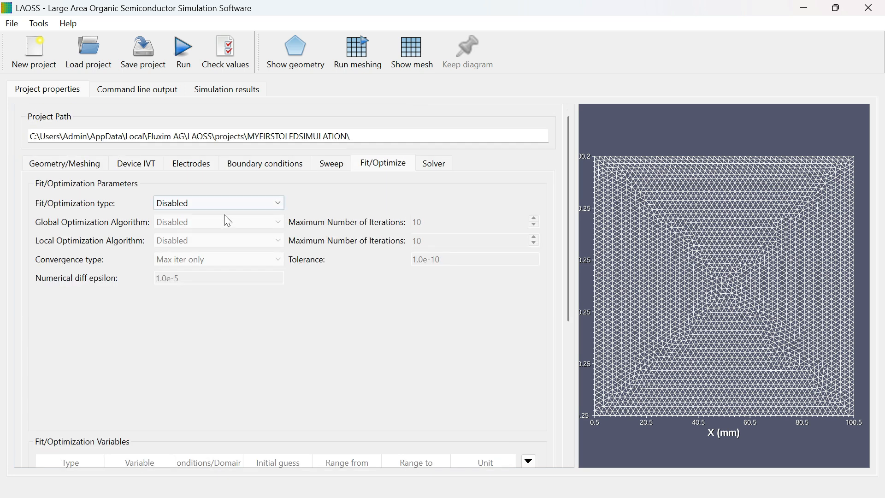
Step: Try Optimization: Minimize with an added variable row, removing the row and setting the fit/optimization type back to Disabled
{"action": "left_click", "coordinate": [228, 208]}
{"action": "left_click", "coordinate": [226, 240]}
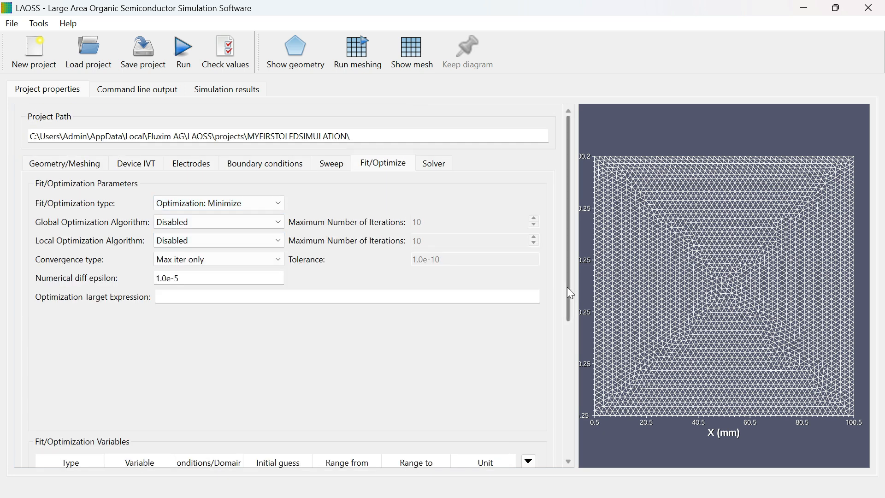
{"action": "left_click_drag", "start_coordinate": [566, 287], "coordinate": [573, 394]}
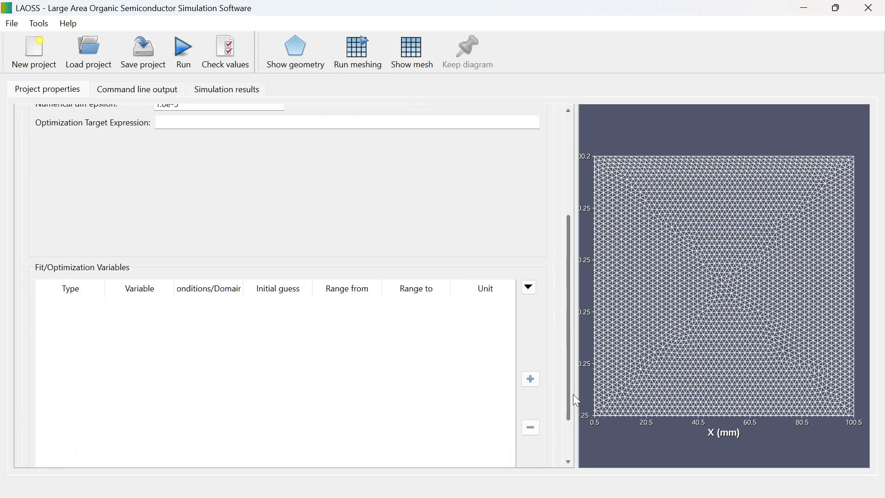
{"action": "left_click", "coordinate": [530, 370]}
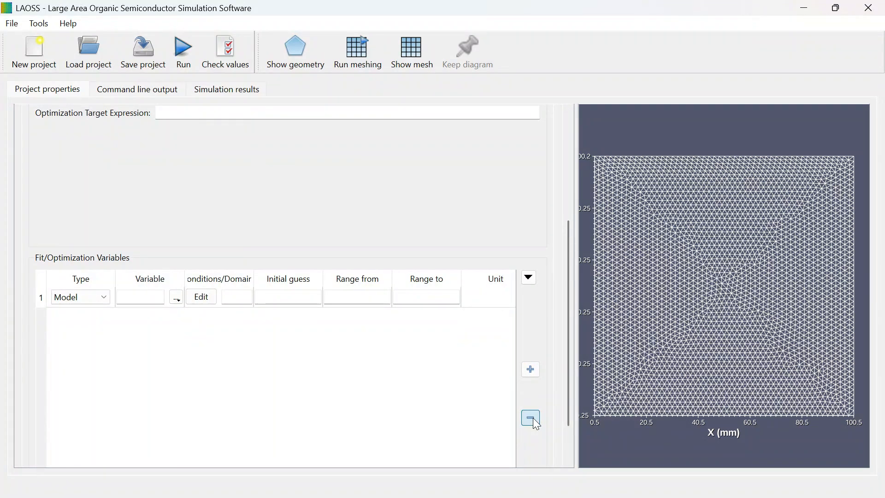
{"action": "scroll", "coordinate": [367, 223], "scroll_direction": "up", "scroll_amount": 2}
{"action": "scroll", "coordinate": [307, 167], "scroll_direction": "down", "scroll_amount": 4}
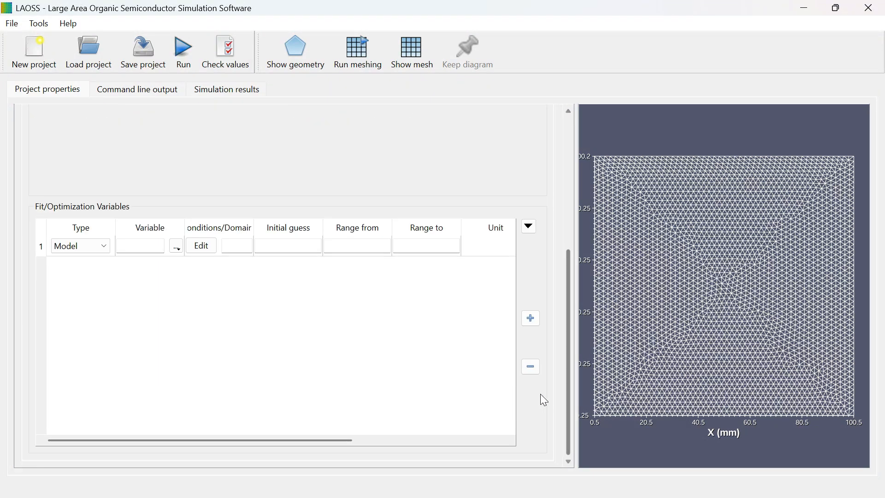
{"action": "left_click", "coordinate": [531, 367]}
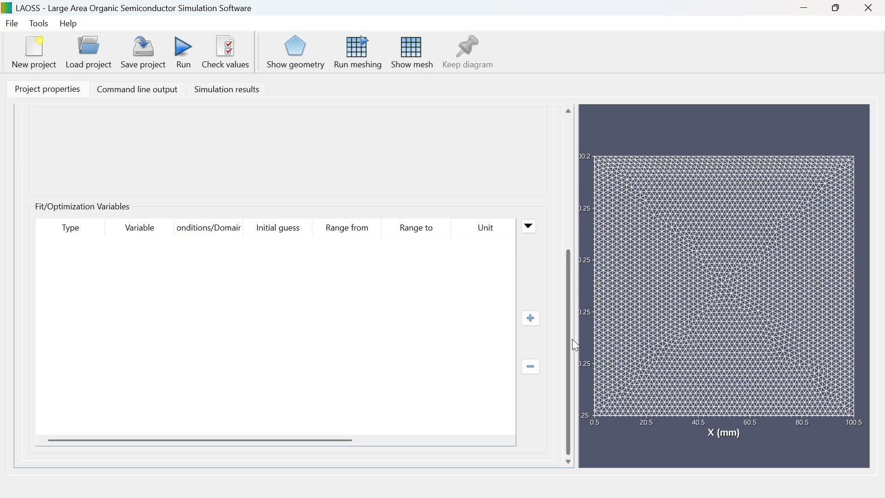
{"action": "left_click_drag", "start_coordinate": [573, 340], "coordinate": [568, 153]}
{"action": "left_click", "coordinate": [249, 202]}
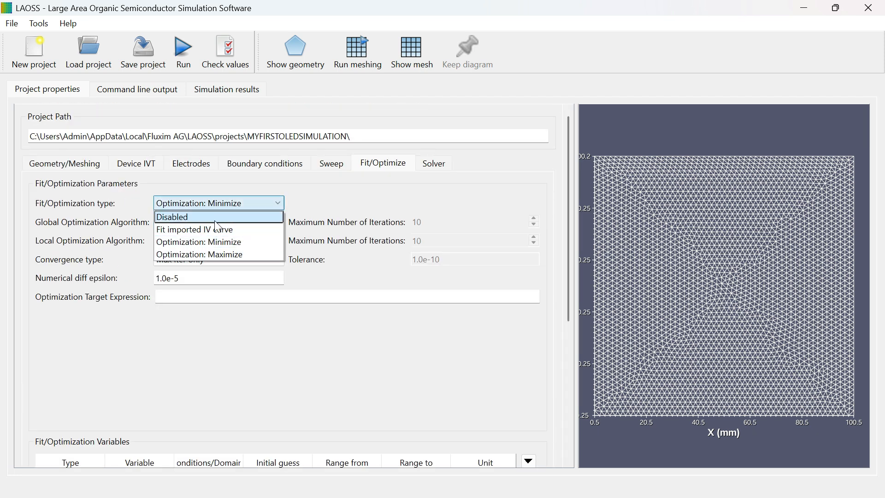
{"action": "left_click", "coordinate": [217, 217]}
Step: In the solver's global convergence settings, set the convergence type to Absolute residual and the norm to RMS
{"action": "left_click", "coordinate": [436, 167]}
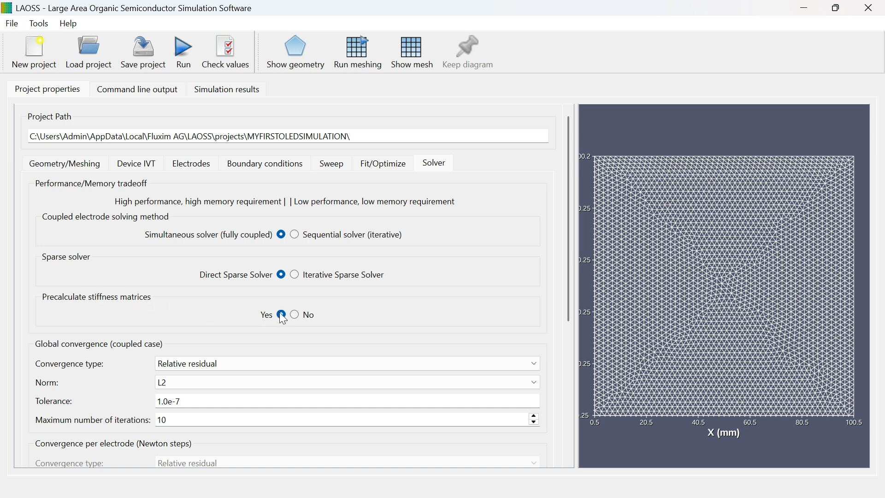
{"action": "left_click_drag", "start_coordinate": [567, 213], "coordinate": [569, 294]}
{"action": "left_click", "coordinate": [217, 223]}
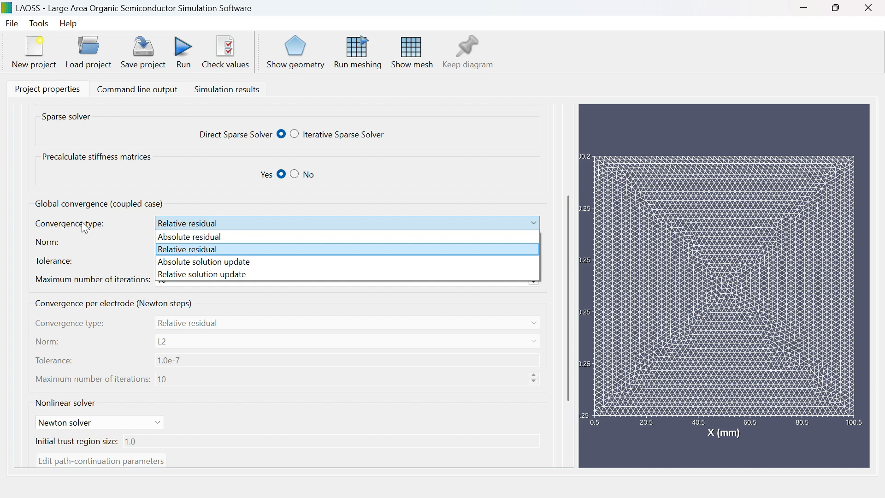
{"action": "left_click", "coordinate": [214, 238]}
{"action": "left_click", "coordinate": [180, 243]}
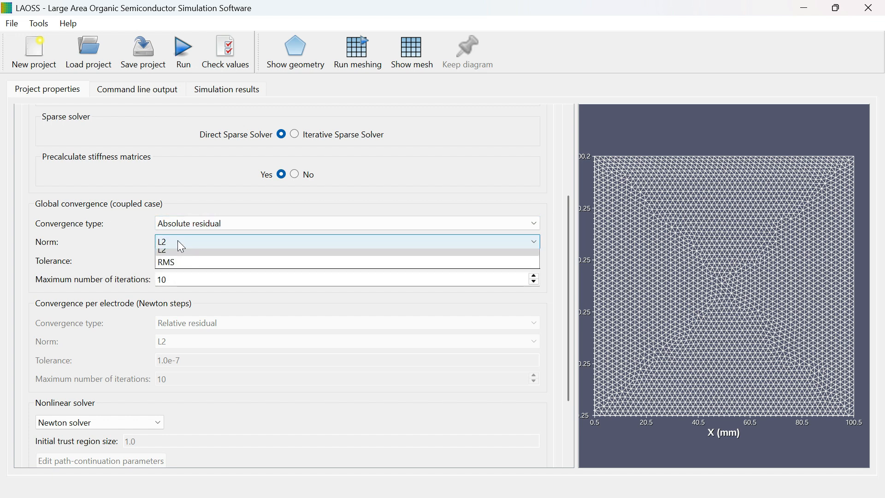
{"action": "left_click", "coordinate": [180, 263]}
Step: Set the global convergence tolerance to 1.0e-10 and the maximum number of iterations to 100
{"action": "left_click", "coordinate": [180, 260]}
{"action": "type", "text": "10"}
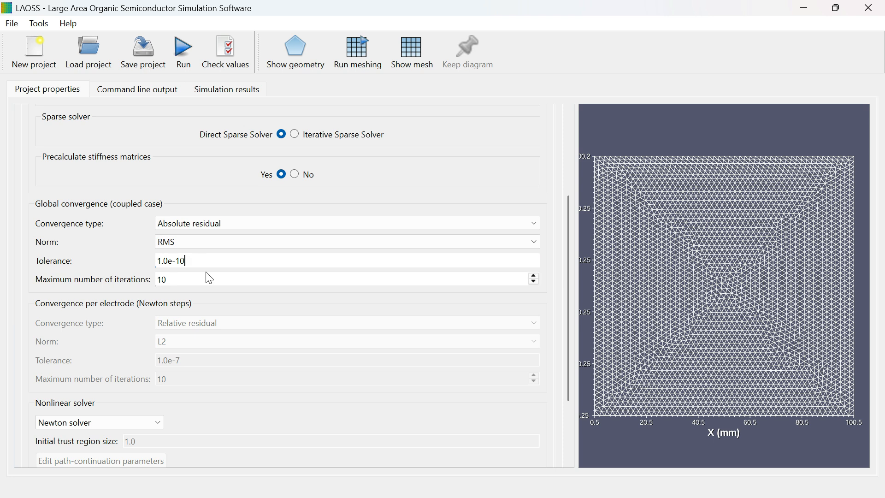
{"action": "left_click", "coordinate": [183, 284]}
{"action": "type", "text": "0"}
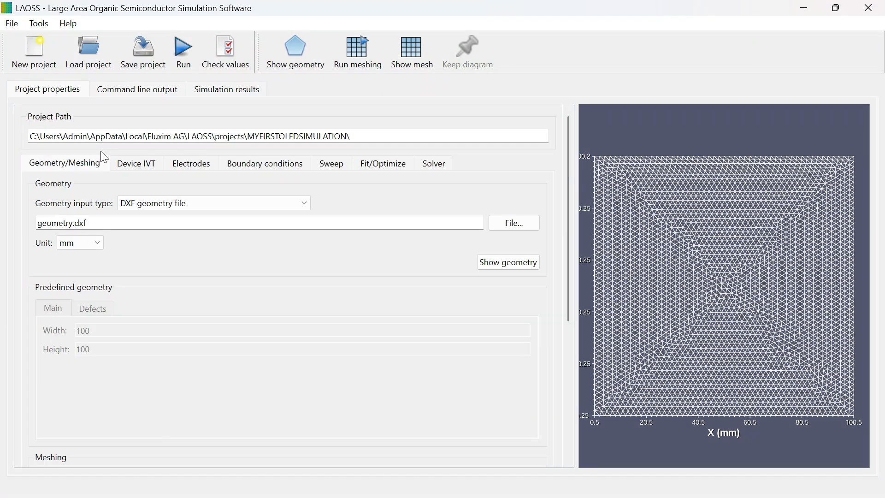
Step: Review the project settings from Device IVT through Solver and run the simulation, saving the changed settings first
{"action": "left_click", "coordinate": [140, 166]}
{"action": "left_click", "coordinate": [193, 166]}
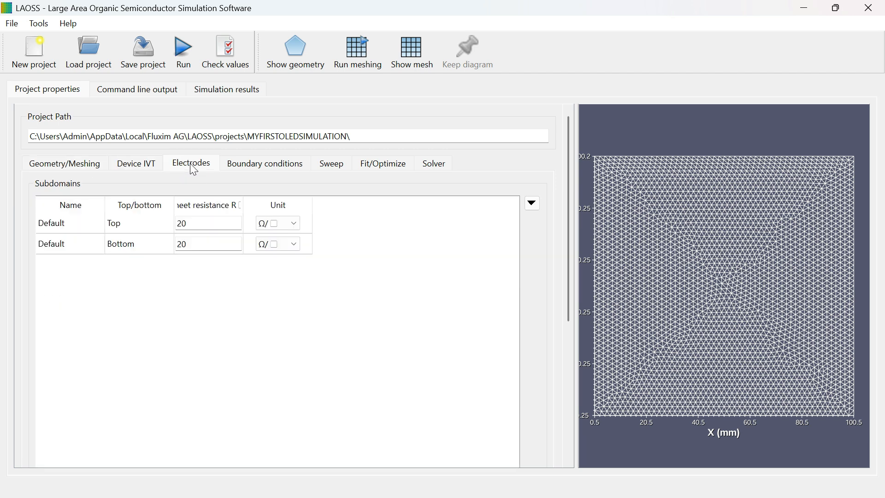
{"action": "left_click", "coordinate": [269, 167]}
{"action": "left_click", "coordinate": [342, 166]}
{"action": "left_click", "coordinate": [398, 168]}
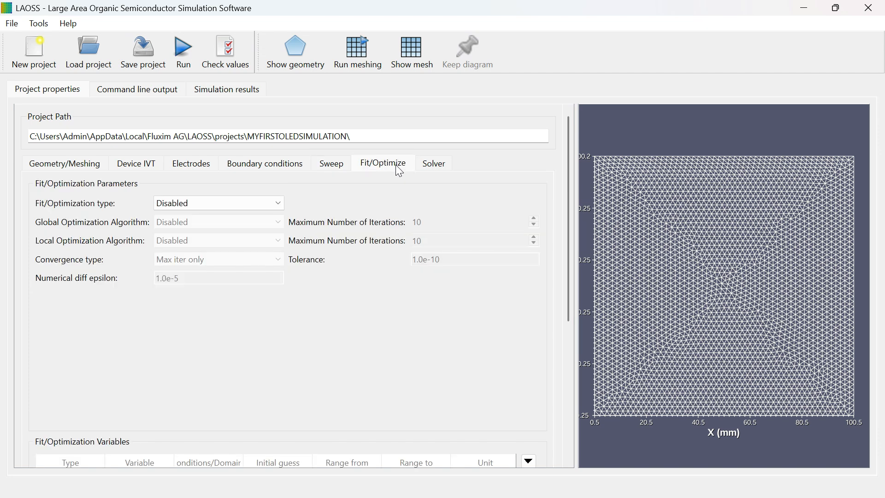
{"action": "left_click", "coordinate": [437, 167]}
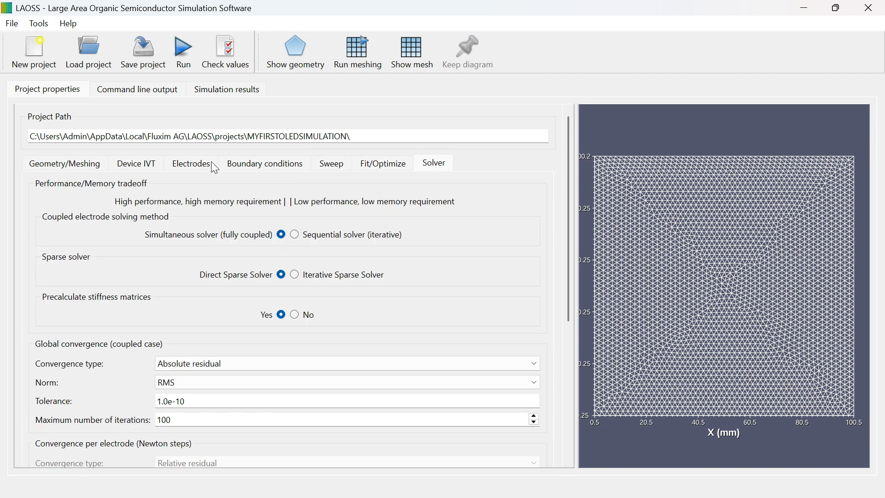
{"action": "left_click", "coordinate": [198, 64]}
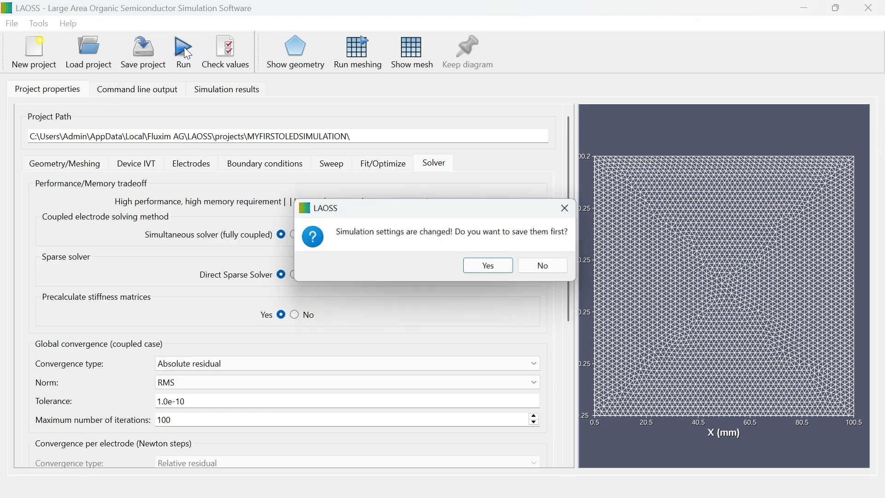
{"action": "left_click", "coordinate": [486, 265]}
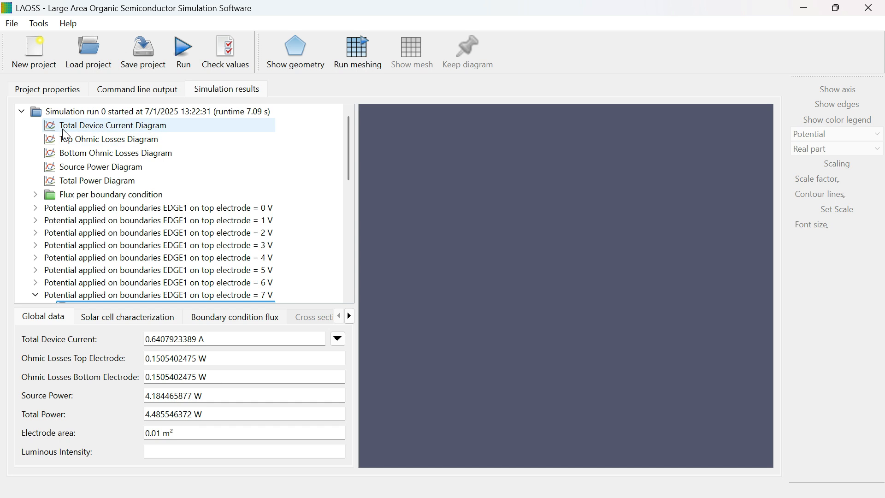
Step: View run 0's diagrams for total device current, top and bottom ohmic losses, source power and total power
{"action": "left_click", "coordinate": [64, 130]}
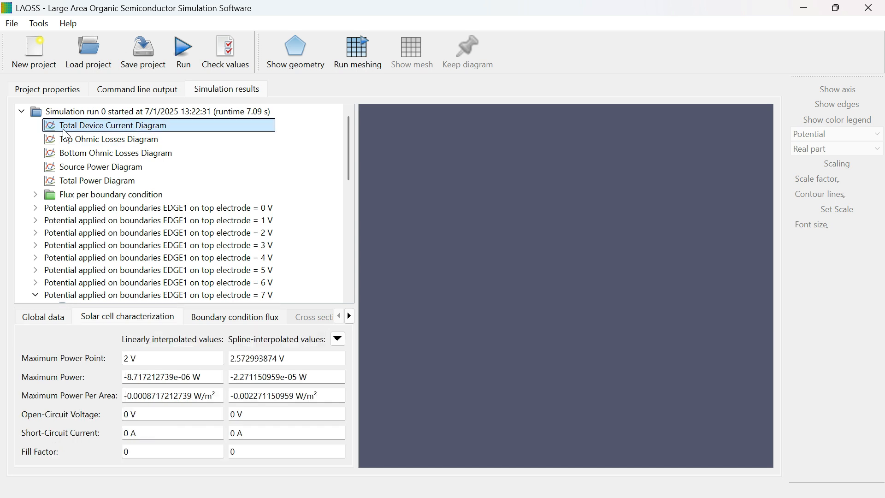
{"action": "left_click", "coordinate": [125, 140]}
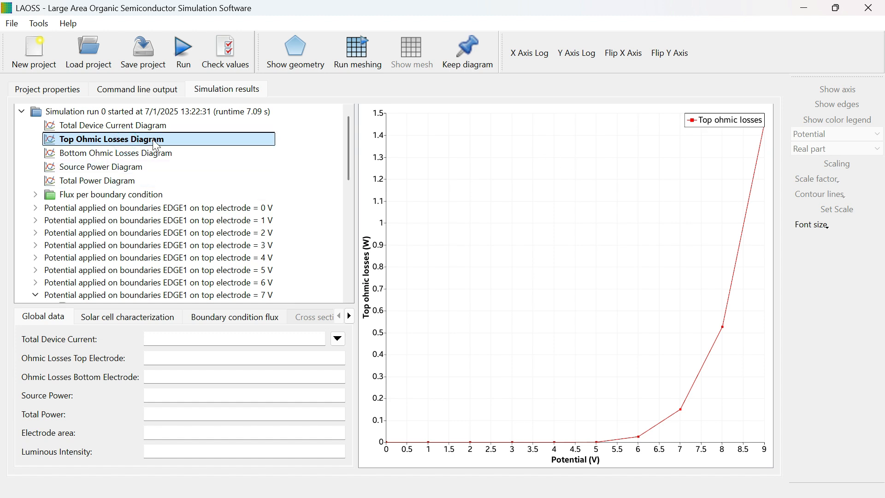
{"action": "left_click", "coordinate": [148, 153]}
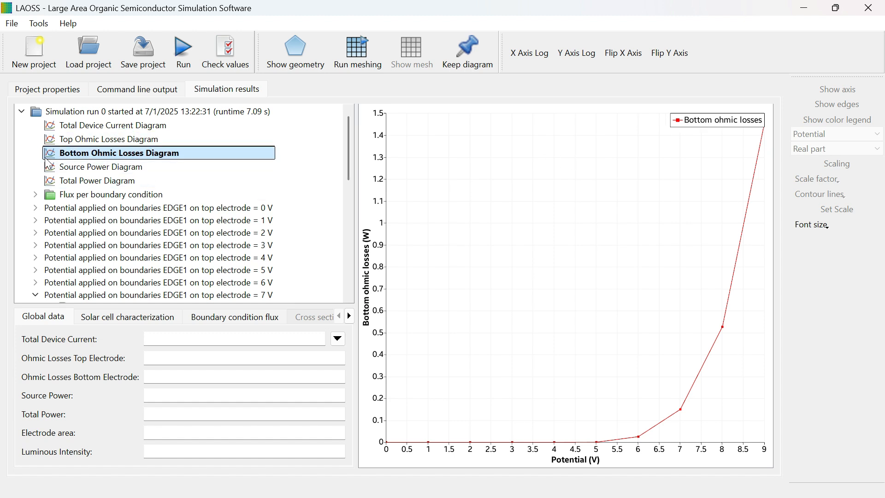
{"action": "left_click", "coordinate": [72, 168]}
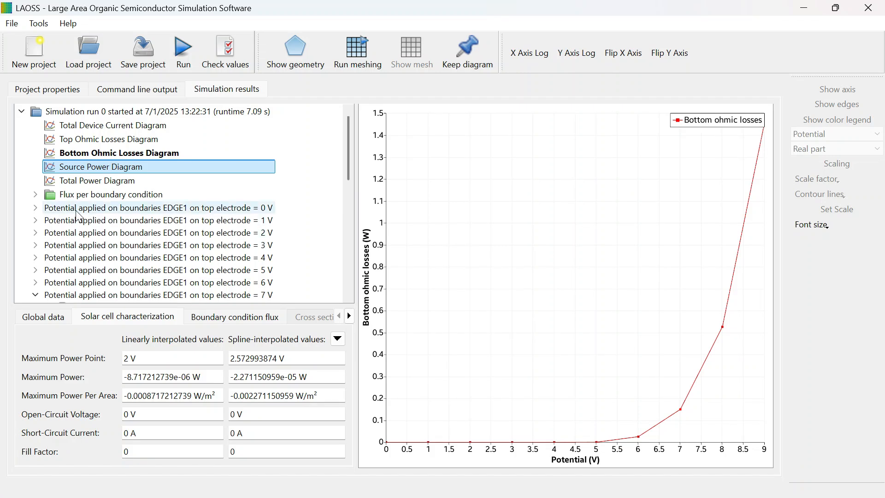
{"action": "left_click", "coordinate": [96, 181]}
Step: Expand the flux per boundary condition and view the top and bottom electric current diagrams for EDGE1
{"action": "left_click", "coordinate": [35, 194]}
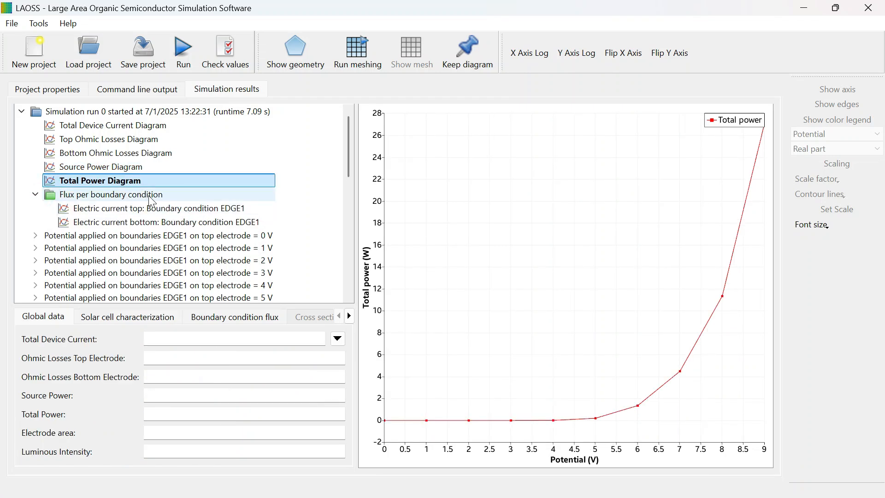
{"action": "left_click", "coordinate": [162, 208]}
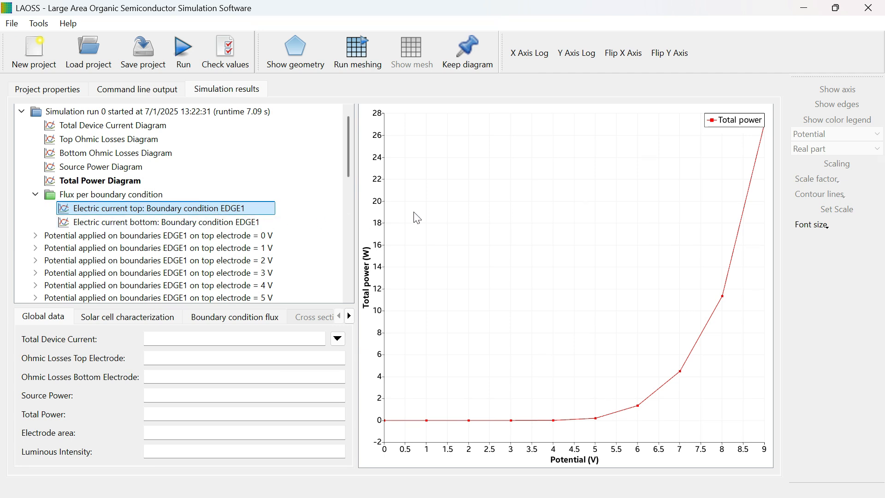
{"action": "left_click", "coordinate": [125, 223]}
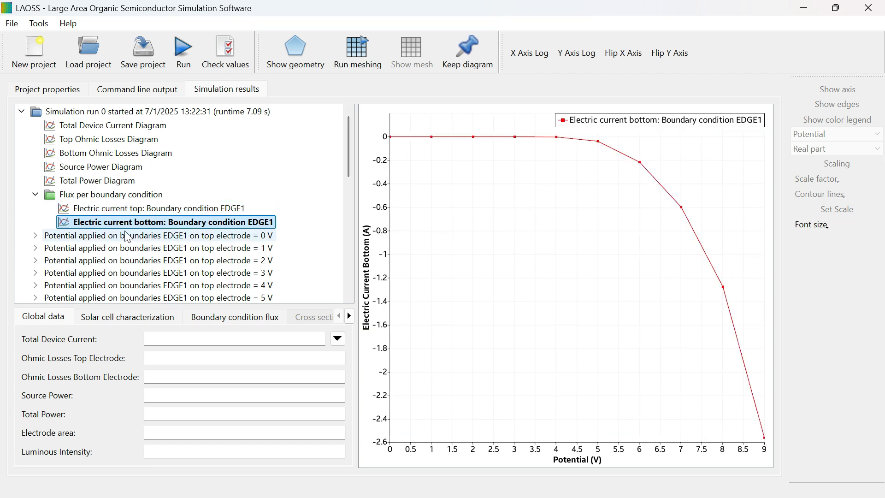
Step: View the top and bottom electrode potential maps at 0 V and select the top electrode potential at 1 V
{"action": "left_click", "coordinate": [37, 236]}
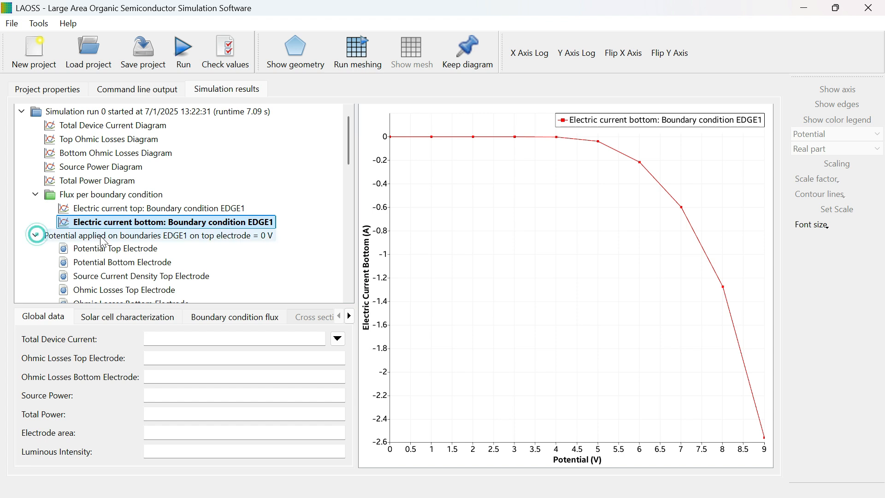
{"action": "left_click", "coordinate": [110, 247]}
{"action": "left_click", "coordinate": [132, 263]}
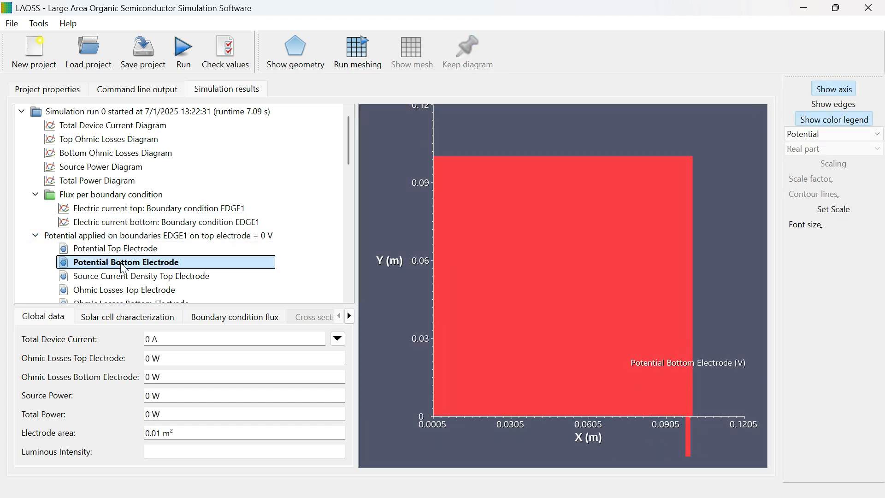
{"action": "scroll", "coordinate": [131, 263], "scroll_direction": "down", "scroll_amount": 3}
{"action": "left_click", "coordinate": [35, 262]}
{"action": "left_click", "coordinate": [76, 276]}
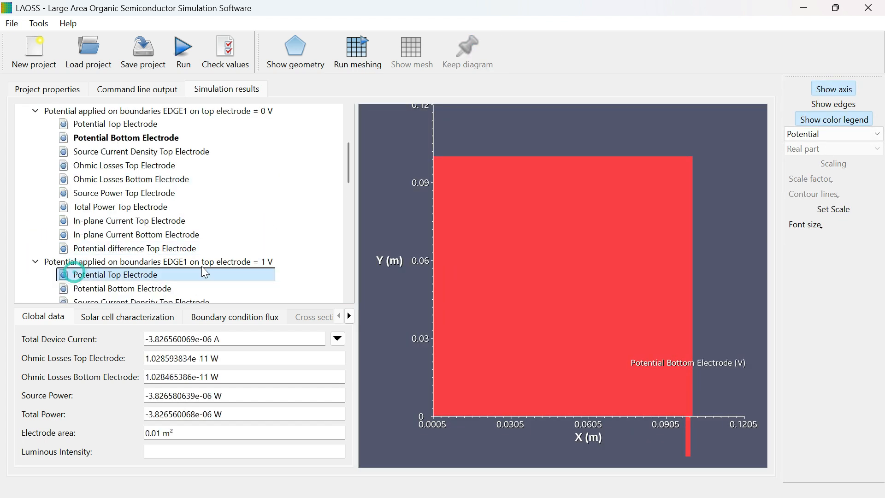
Step: Display the Potential Top Electrode map for the 5 V sweep point, followed by the one for 7 V
{"action": "scroll", "coordinate": [107, 246], "scroll_direction": "down", "scroll_amount": 5}
{"action": "left_click", "coordinate": [35, 231]}
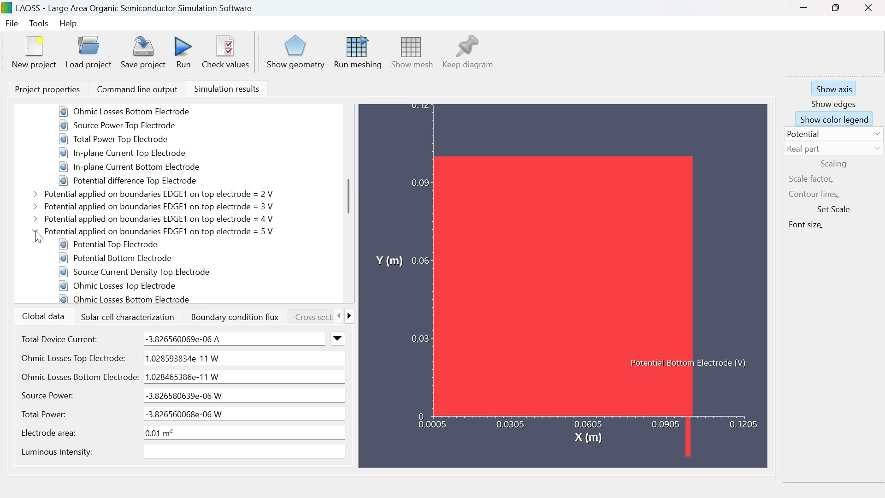
{"action": "left_click", "coordinate": [116, 245]}
{"action": "scroll", "coordinate": [119, 130], "scroll_direction": "down", "scroll_amount": 3}
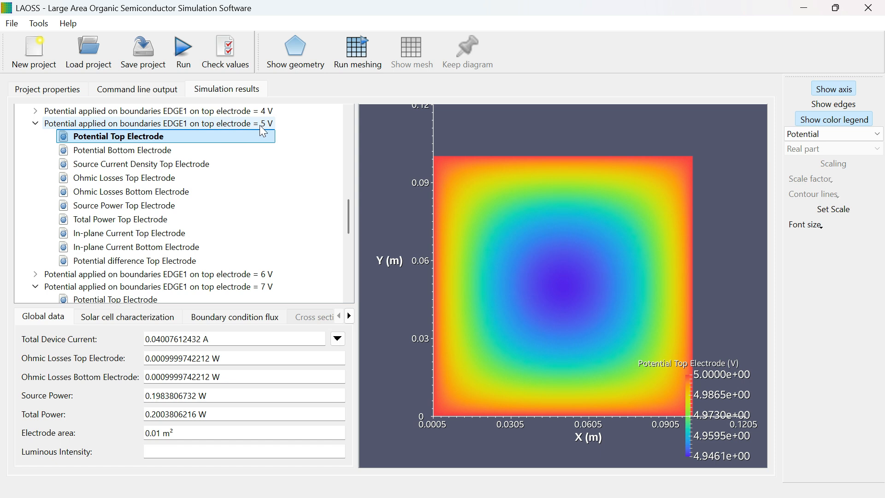
{"action": "left_click", "coordinate": [115, 299]}
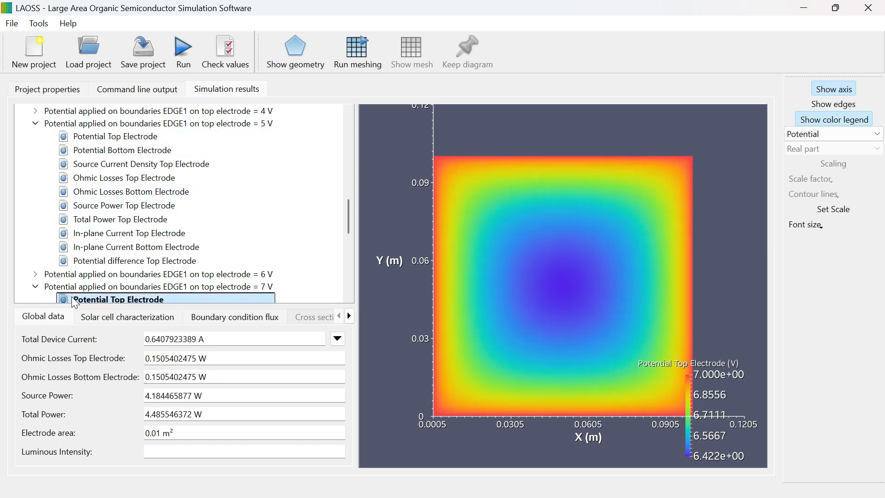
{"action": "scroll", "coordinate": [145, 239], "scroll_direction": "down", "scroll_amount": 3}
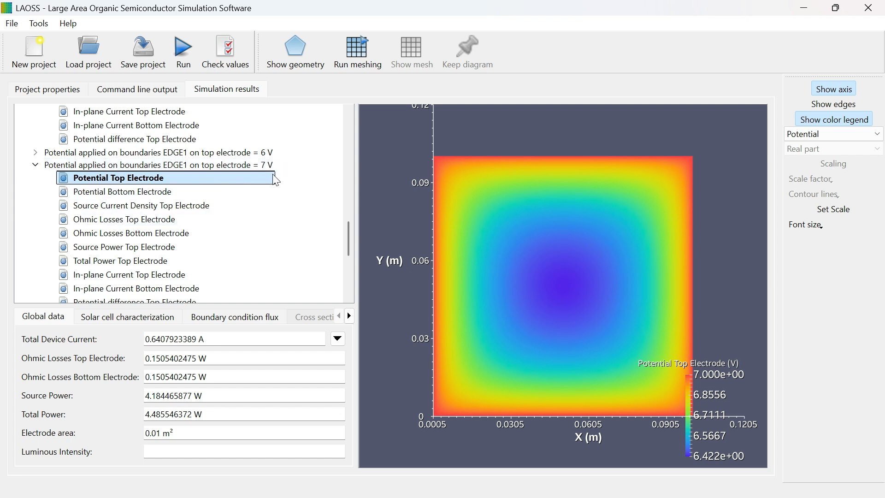
Step: Select the bottom electrode potential result at 7 V and the top electrode potential result at 9 V
{"action": "left_click", "coordinate": [79, 193]}
{"action": "left_click_drag", "start_coordinate": [347, 240], "coordinate": [349, 250]}
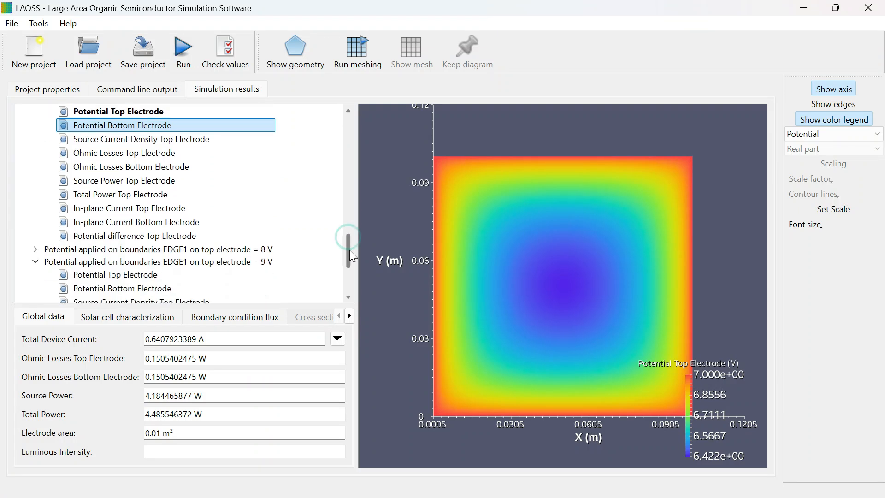
{"action": "scroll", "coordinate": [171, 136], "scroll_direction": "down", "scroll_amount": 1}
{"action": "left_click", "coordinate": [171, 137]}
{"action": "left_click_drag", "start_coordinate": [348, 241], "coordinate": [350, 276]}
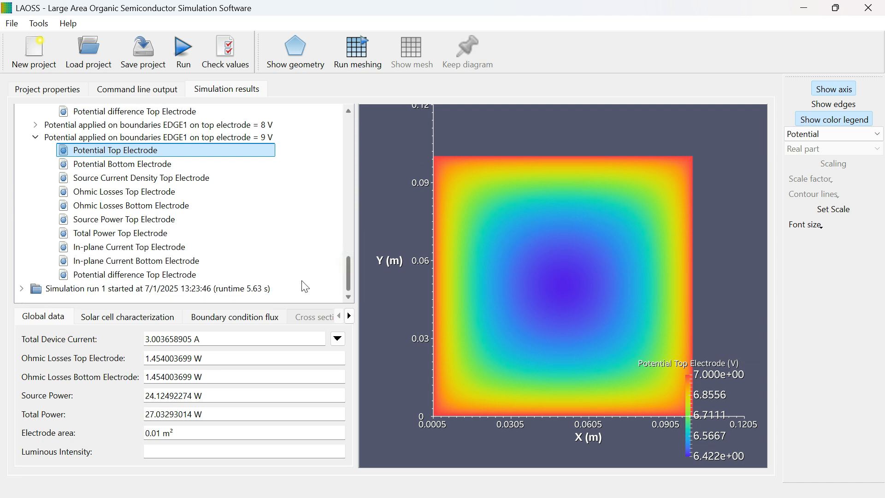
Step: Expand simulation run 1 and select its Total Device Current Diagram
{"action": "left_click", "coordinate": [21, 289]}
{"action": "left_click", "coordinate": [75, 301]}
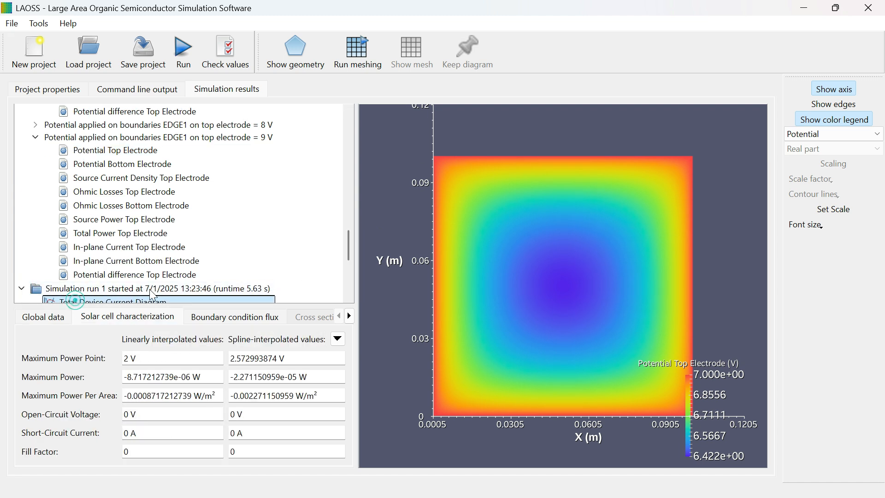
{"action": "left_click_drag", "start_coordinate": [350, 248], "coordinate": [324, 266]}
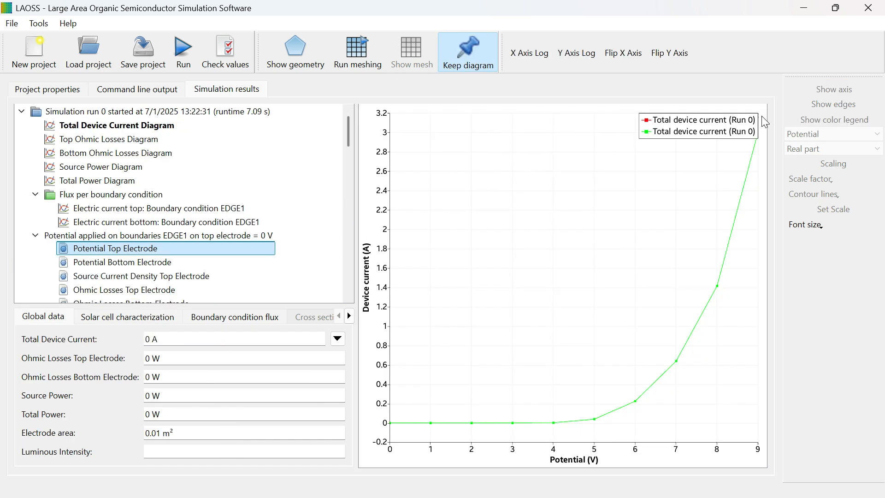
Step: Show run 0's total device current diagram with both axes logarithmic and both axes flipped
{"action": "left_click", "coordinate": [101, 125]}
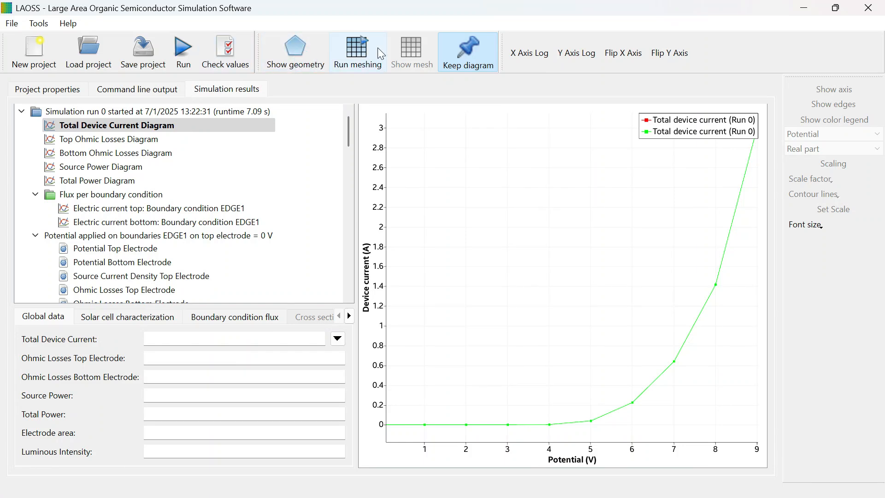
{"action": "left_click", "coordinate": [533, 53]}
{"action": "left_click", "coordinate": [574, 55]}
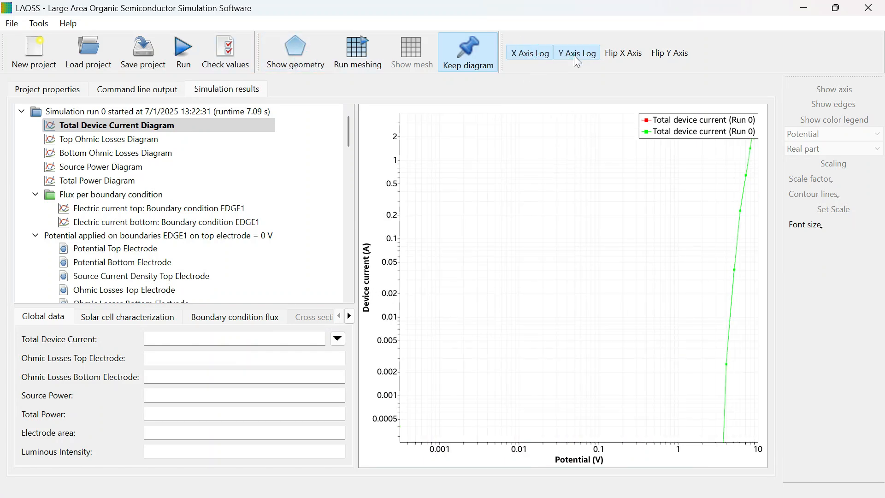
{"action": "left_click", "coordinate": [607, 53]}
{"action": "left_click", "coordinate": [682, 52]}
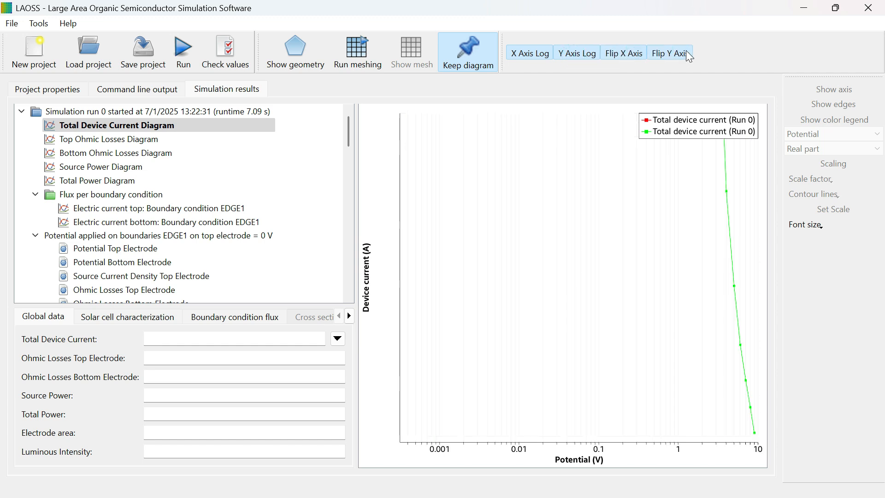
Step: Display the bottom electrode potential at 1 V as Potential contour lines
{"action": "scroll", "coordinate": [110, 231], "scroll_direction": "down", "scroll_amount": 2}
{"action": "left_click", "coordinate": [110, 234]}
{"action": "scroll", "coordinate": [116, 276], "scroll_direction": "down", "scroll_amount": 1}
{"action": "left_click", "coordinate": [116, 288]}
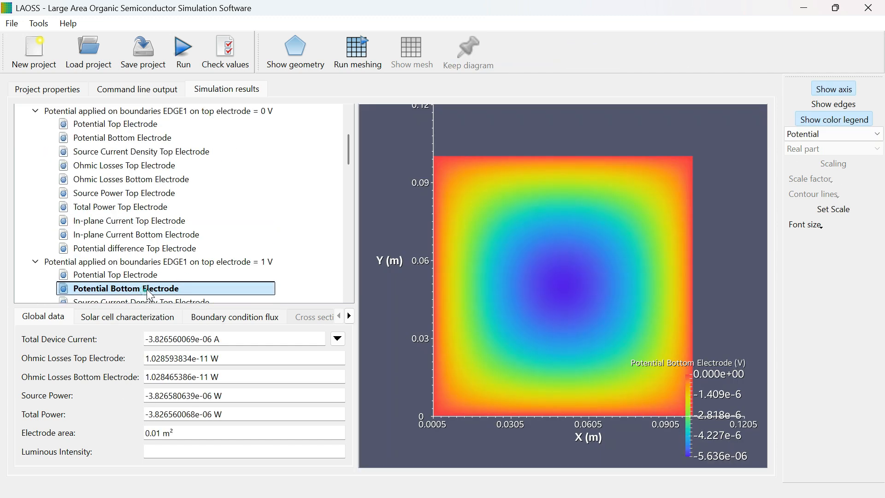
{"action": "left_click", "coordinate": [844, 133]}
{"action": "left_click", "coordinate": [834, 157]}
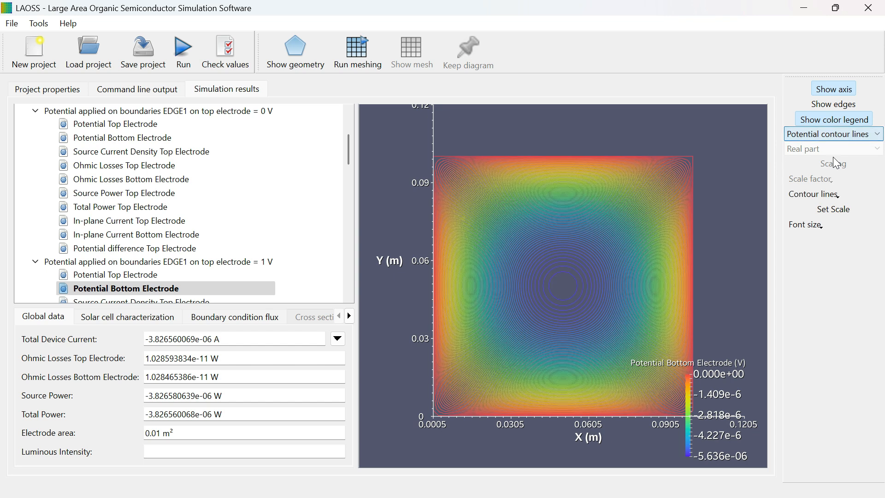
Step: Switch the bottom electrode plot through Electric intensity and Electric field (arrows) to Electric field (lines)
{"action": "left_click", "coordinate": [844, 137]}
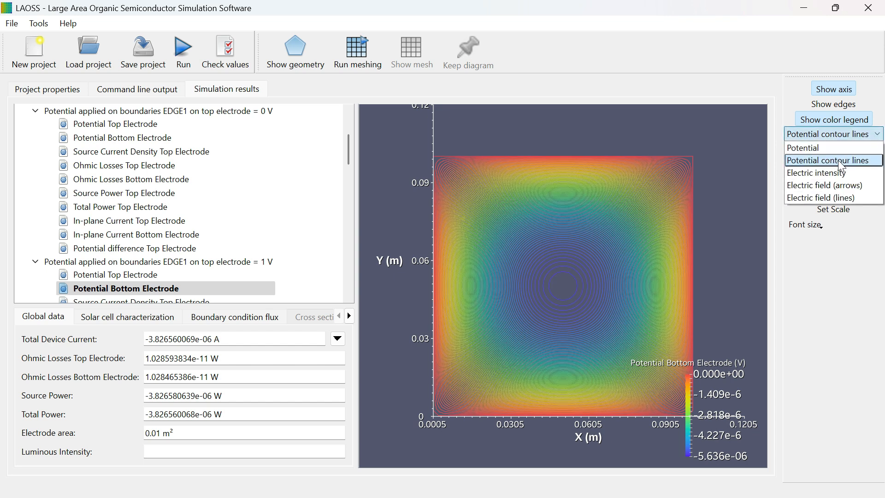
{"action": "left_click", "coordinate": [828, 173]}
{"action": "left_click", "coordinate": [830, 135]}
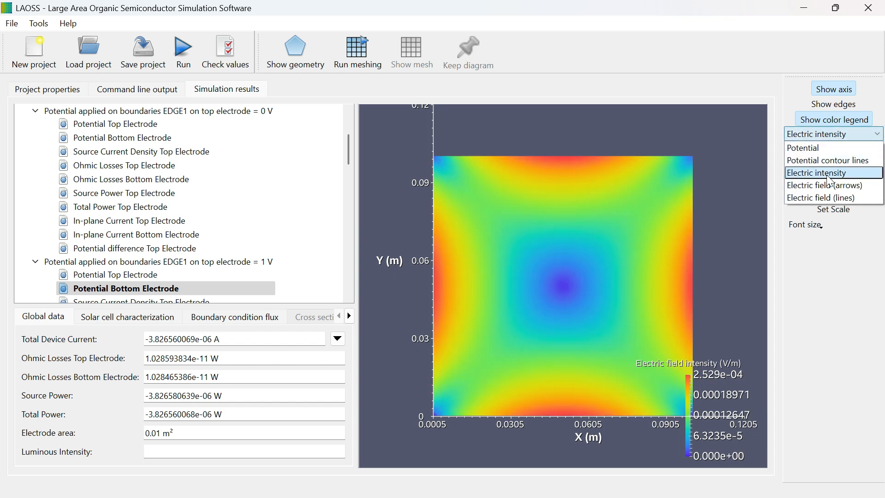
{"action": "left_click", "coordinate": [826, 182]}
{"action": "left_click", "coordinate": [834, 138]}
{"action": "left_click", "coordinate": [824, 198]}
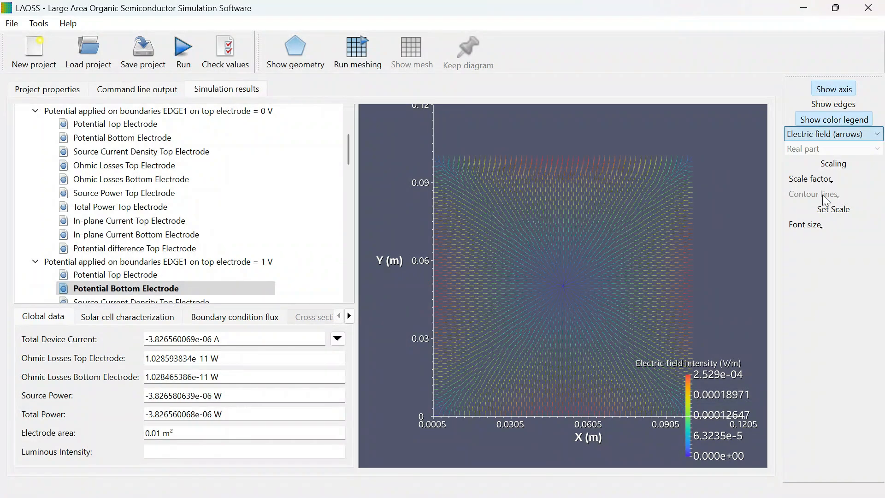
{"action": "scroll", "coordinate": [606, 261], "scroll_direction": "up", "scroll_amount": 5}
{"action": "scroll", "coordinate": [606, 265], "scroll_direction": "down", "scroll_amount": 8}
{"action": "scroll", "coordinate": [607, 267], "scroll_direction": "up", "scroll_amount": 3}
{"action": "scroll", "coordinate": [610, 274], "scroll_direction": "up", "scroll_amount": 5}
{"action": "scroll", "coordinate": [612, 268], "scroll_direction": "down", "scroll_amount": 7}
{"action": "scroll", "coordinate": [613, 282], "scroll_direction": "up", "scroll_amount": 2}
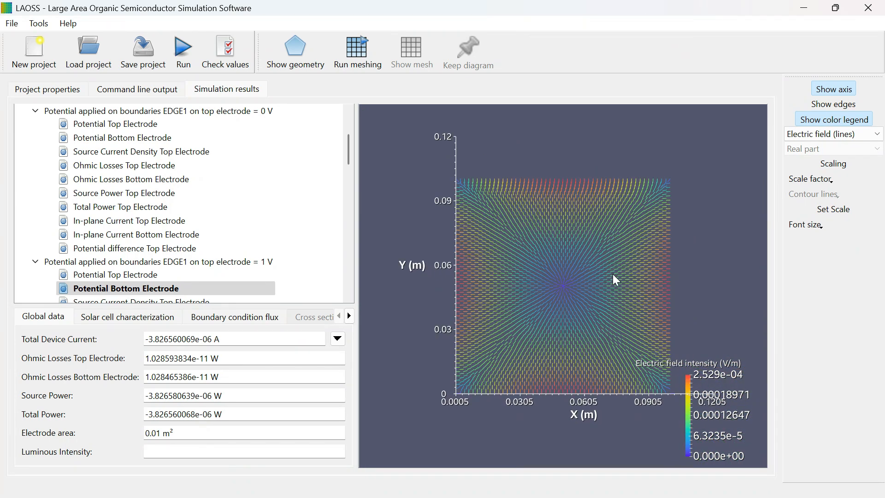
{"action": "scroll", "coordinate": [347, 186], "scroll_direction": "up", "scroll_amount": 3}
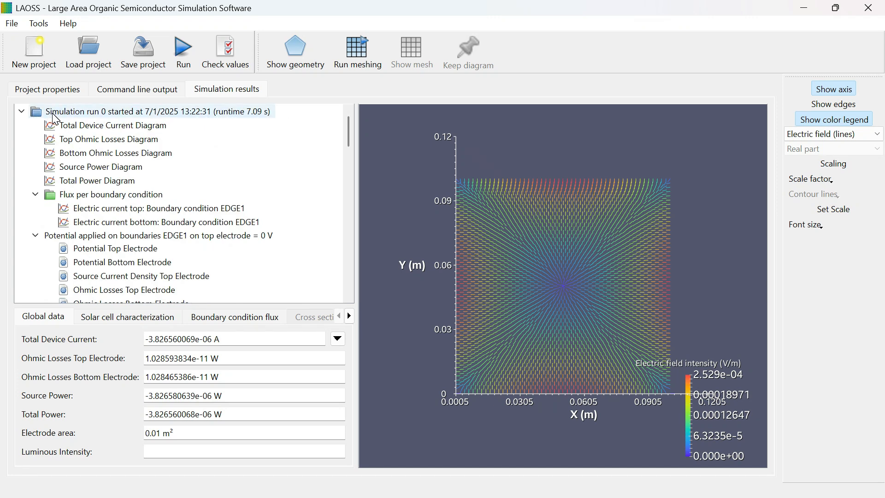
{"action": "key", "text": "alt+t"}
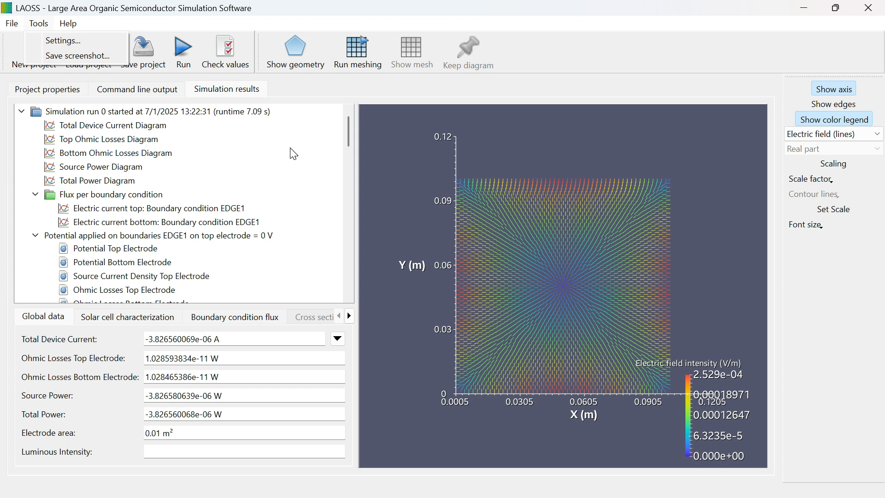
{"action": "key", "text": "Escape"}
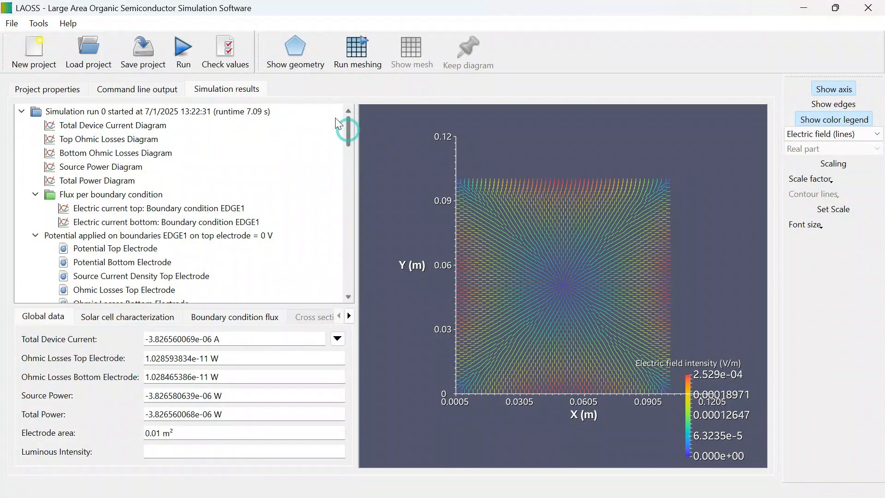